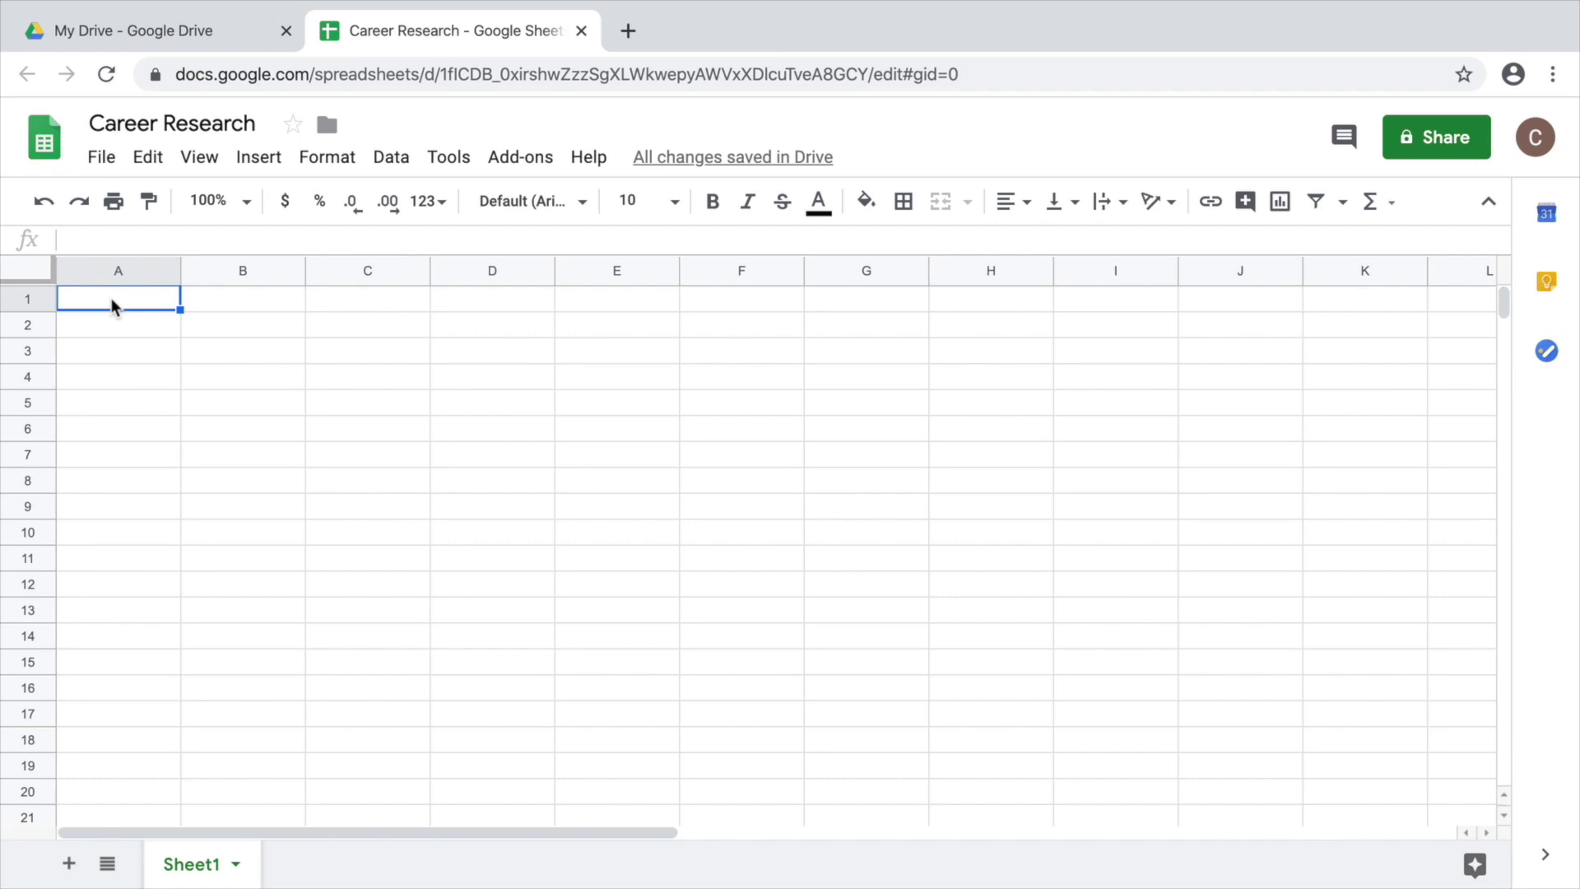
type("Career")
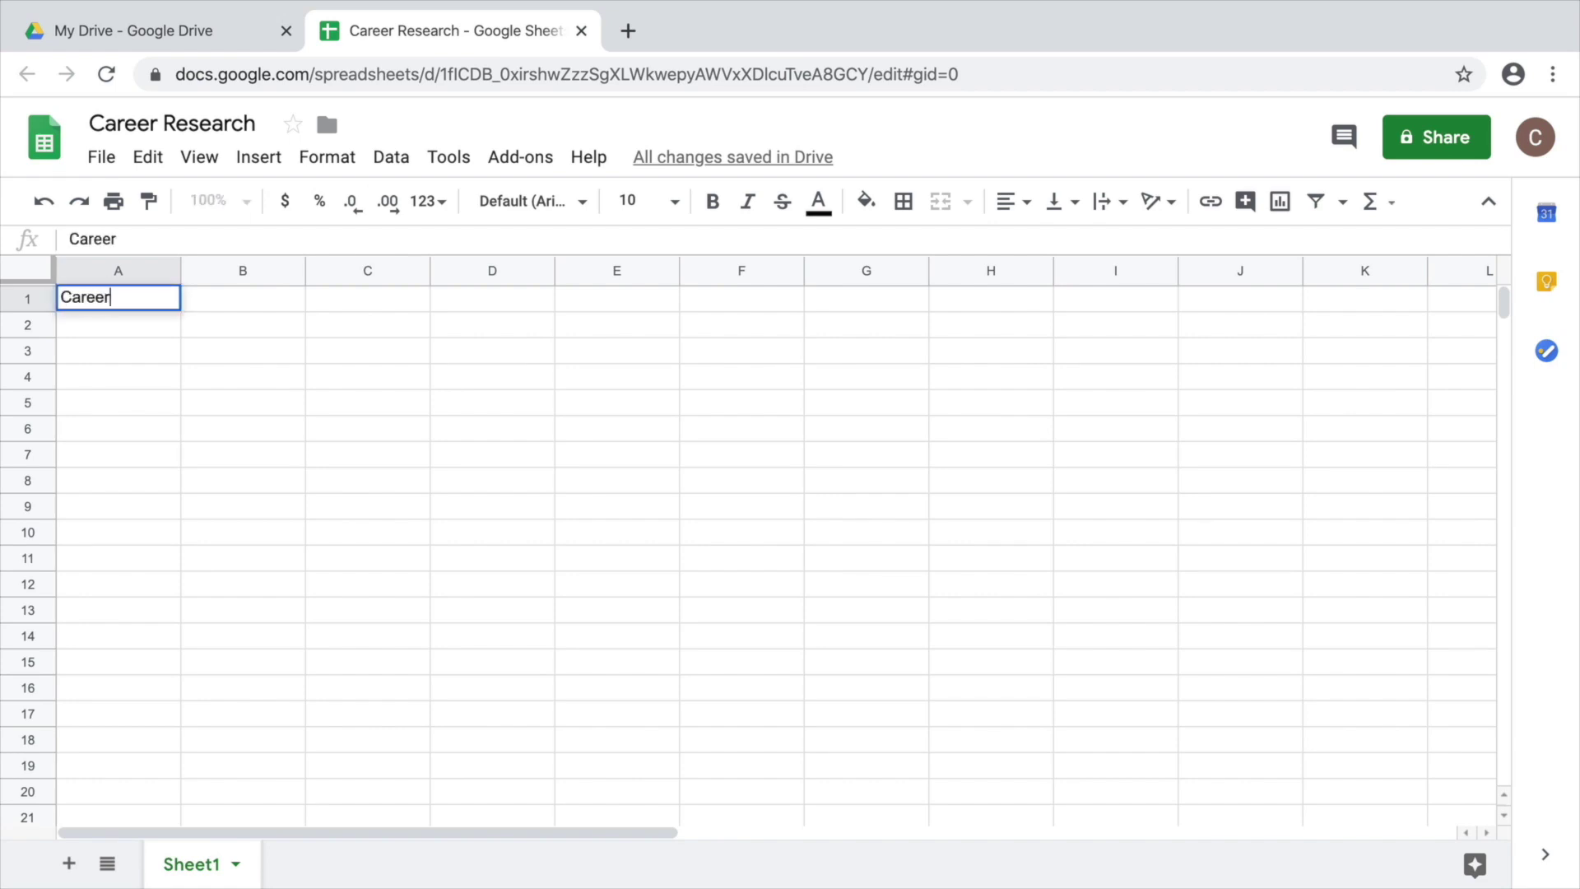
- Enter the headings Career, Pay Rate, Job Outlook, Required Education and Education Cost across A1–E1
key("Tab")
type("Pay")
key("Tab")
type("J")
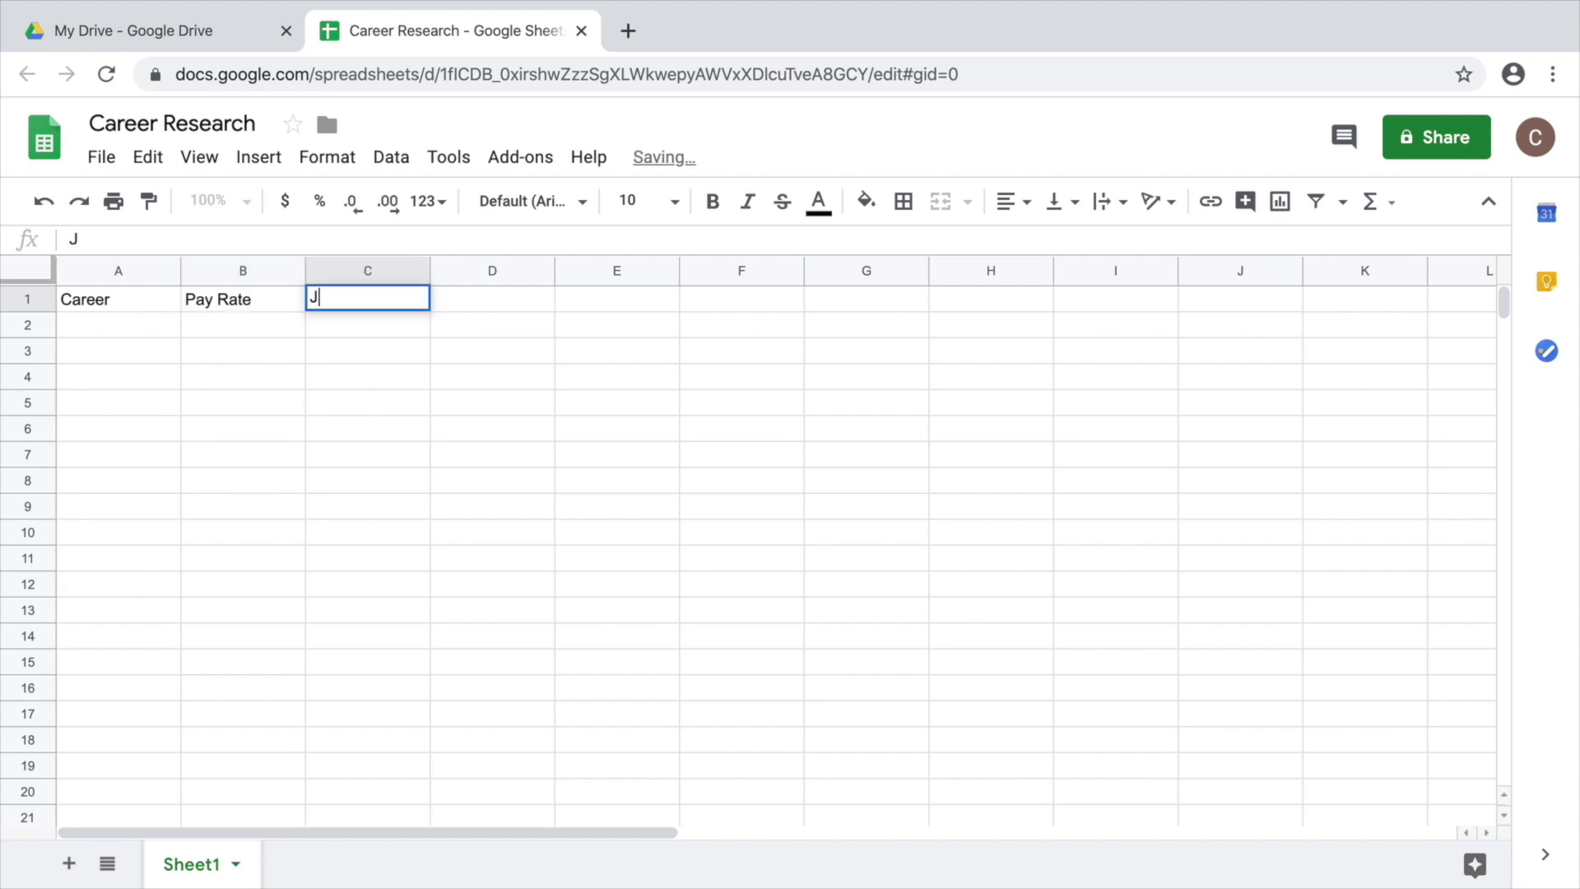
type("ob Outlook")
key("Tab")
type("Re")
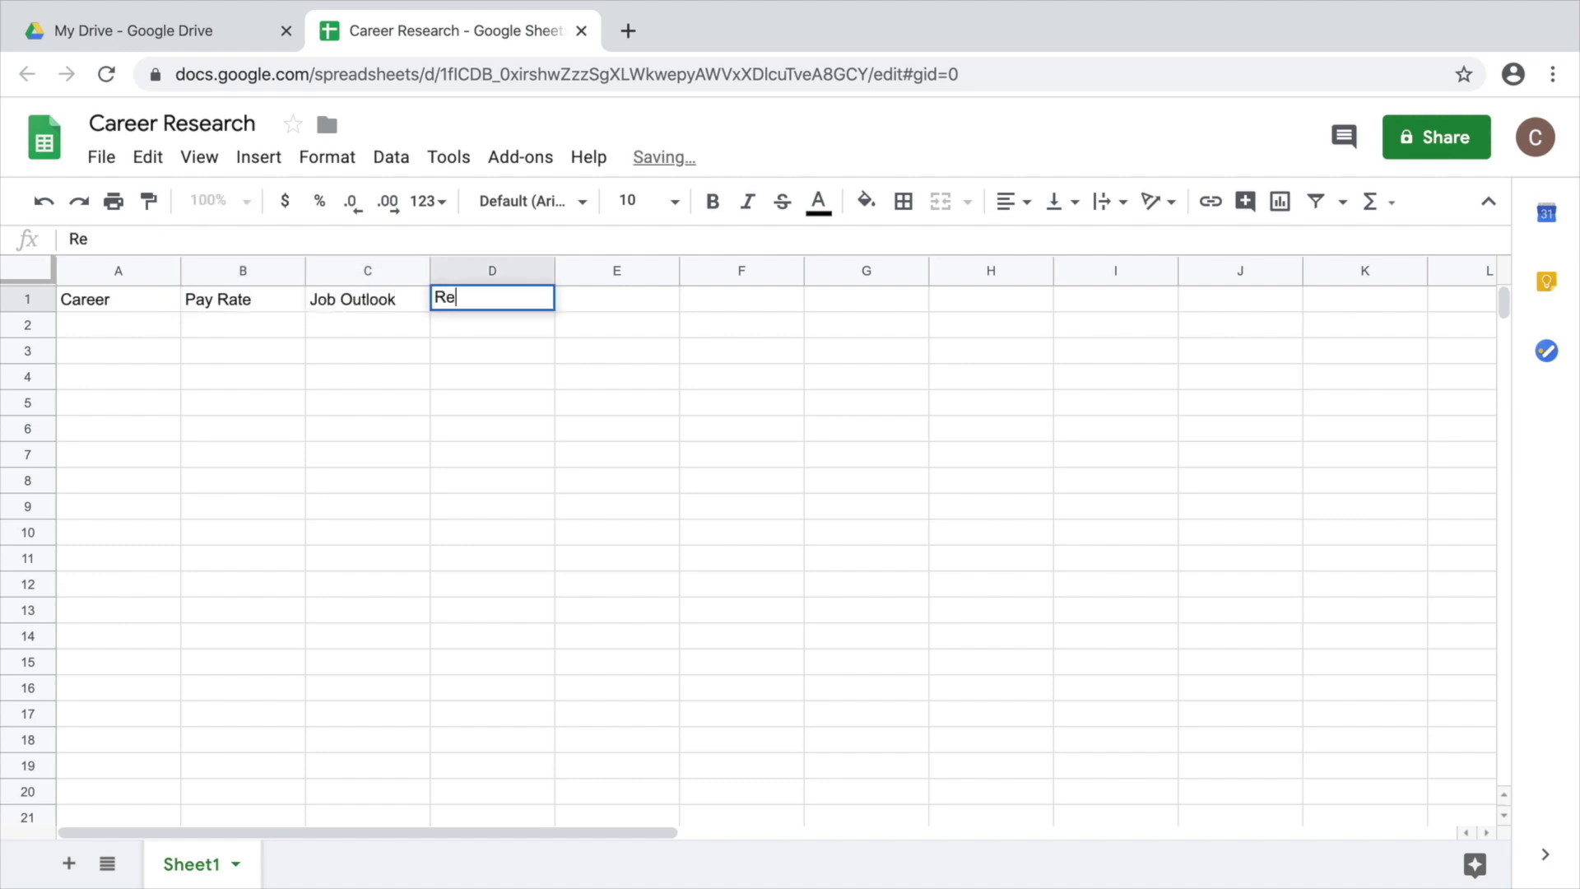
type("quired Education")
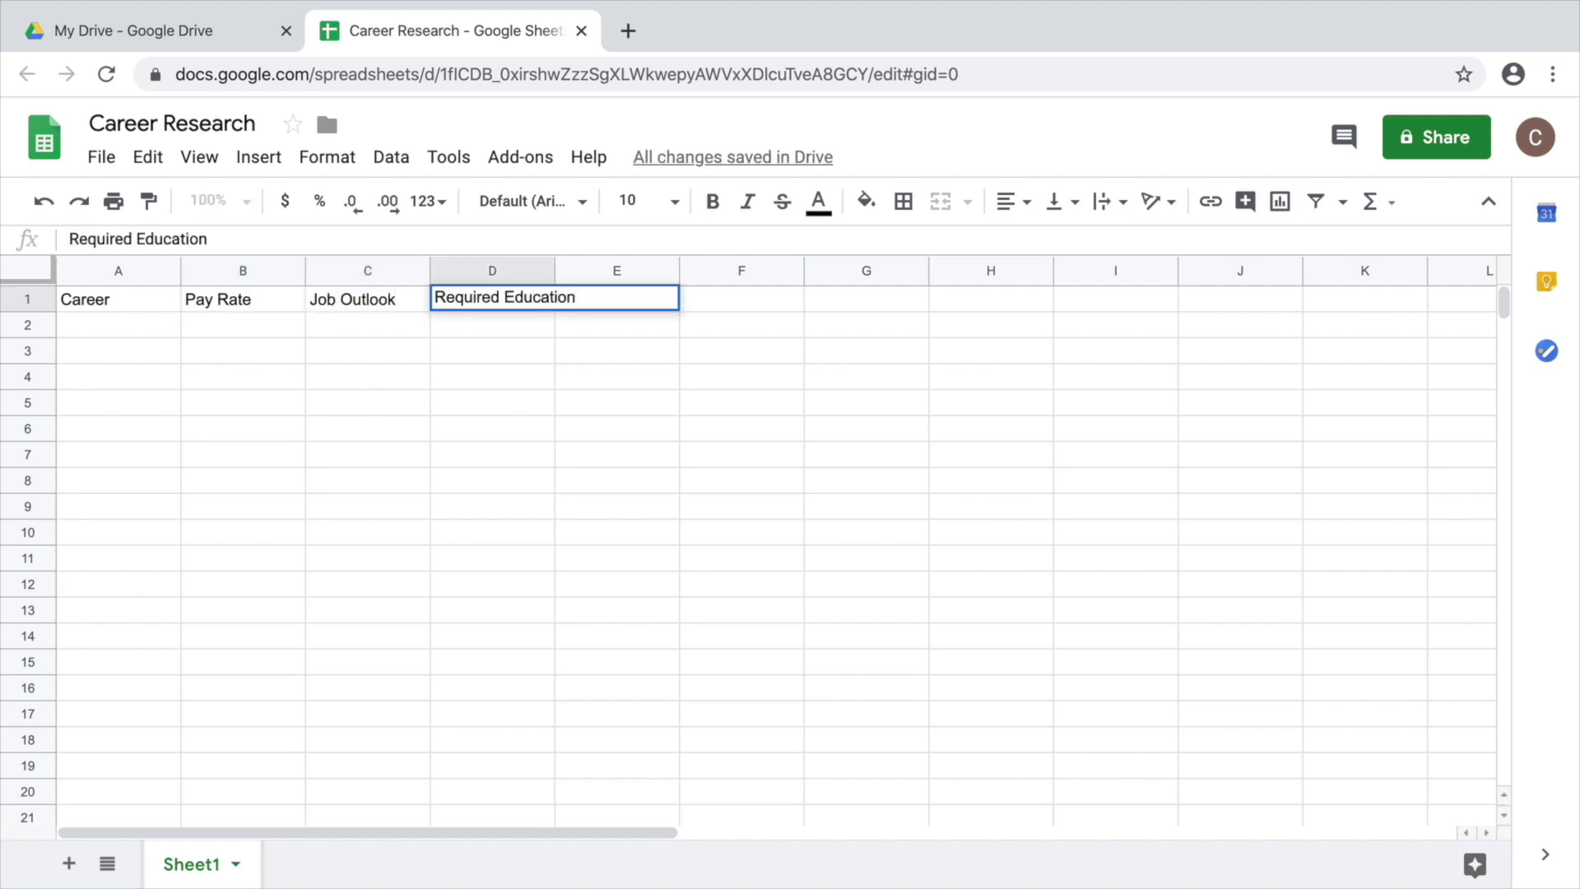
key("Tab")
type("Educatio")
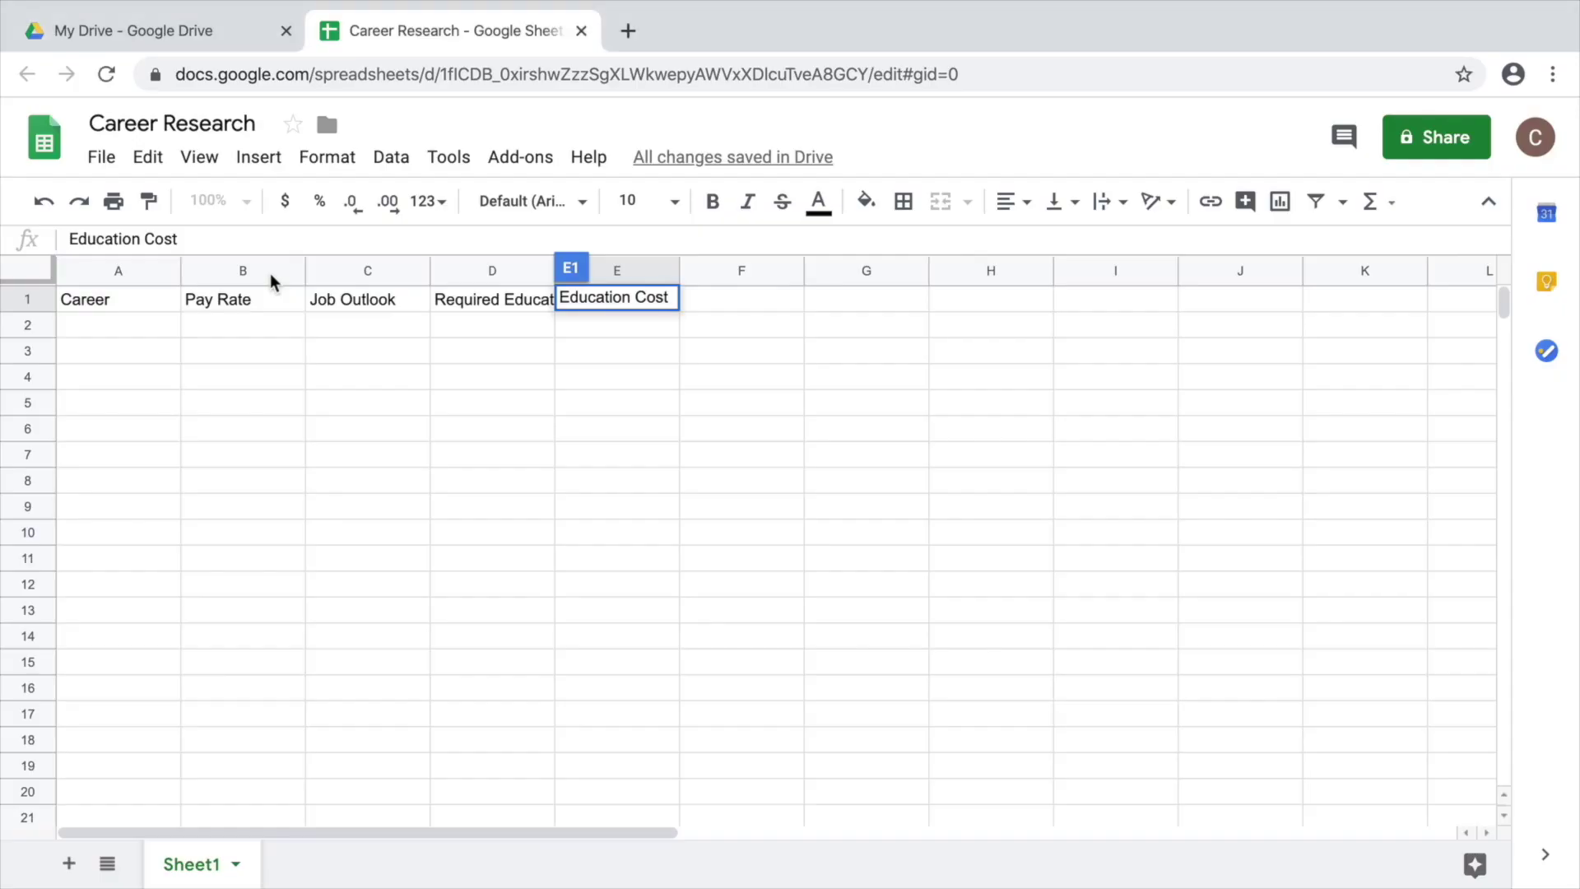
- Insert blank columns to the left of Pay Rate and Job Outlook
left_click(270, 274)
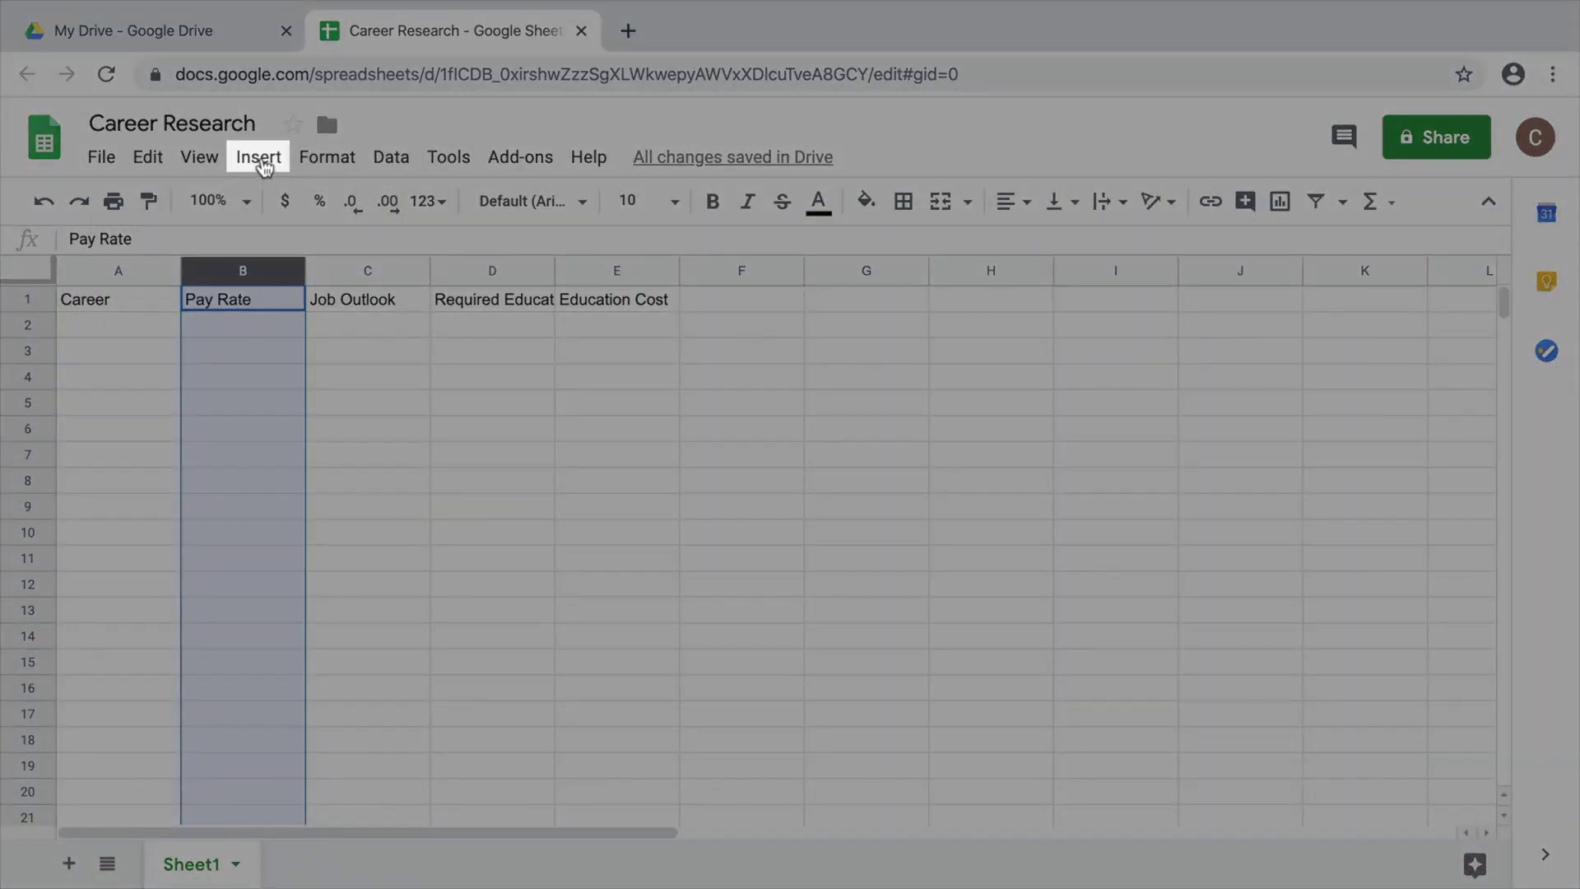
left_click(259, 157)
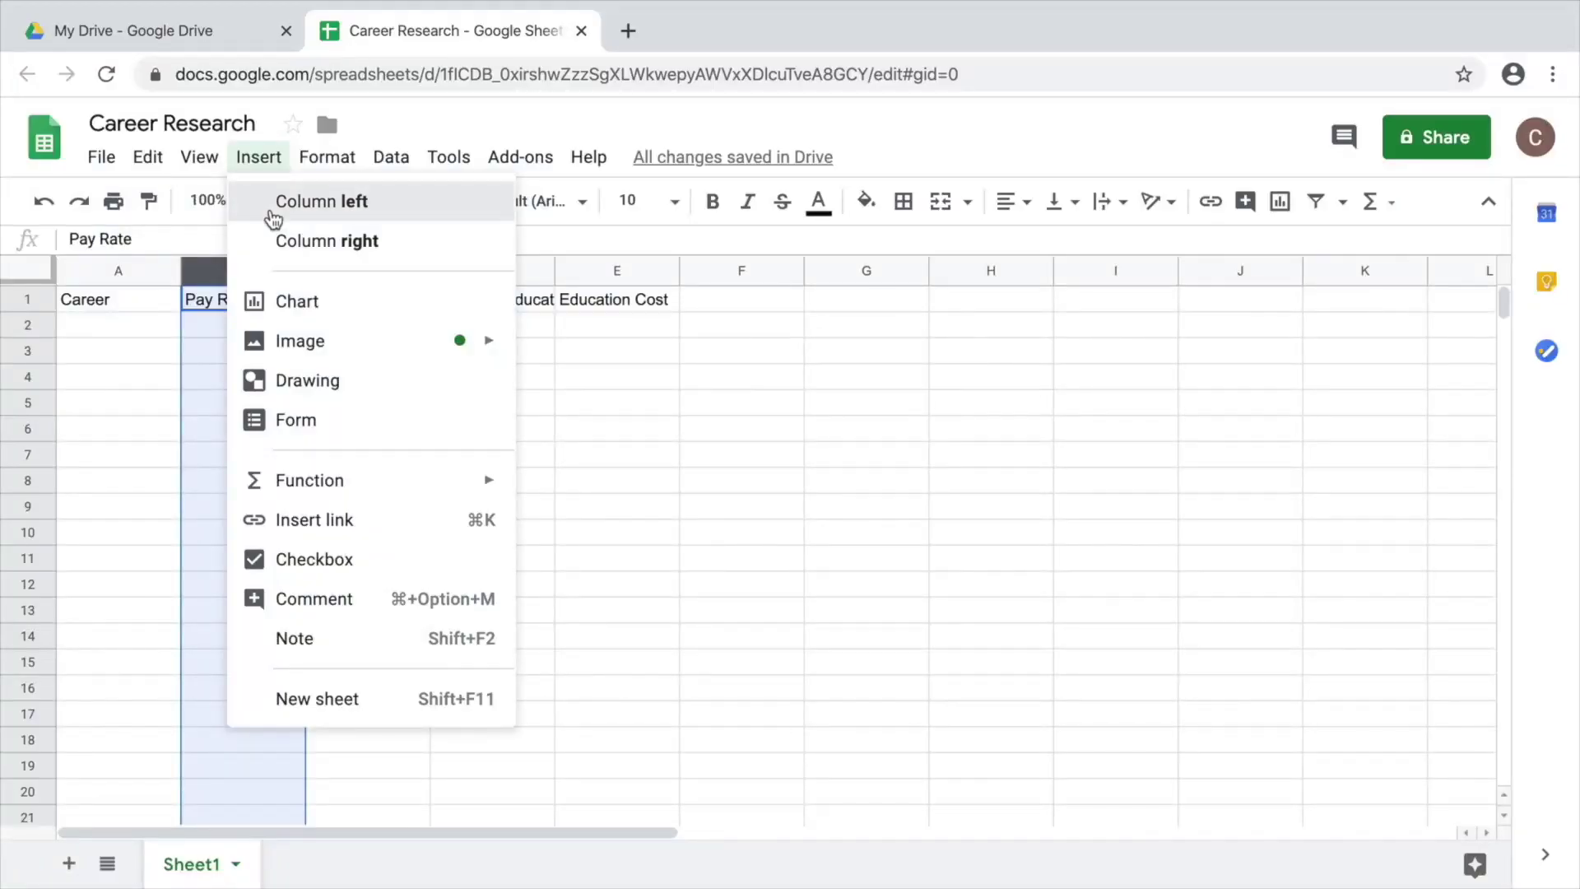
left_click(321, 201)
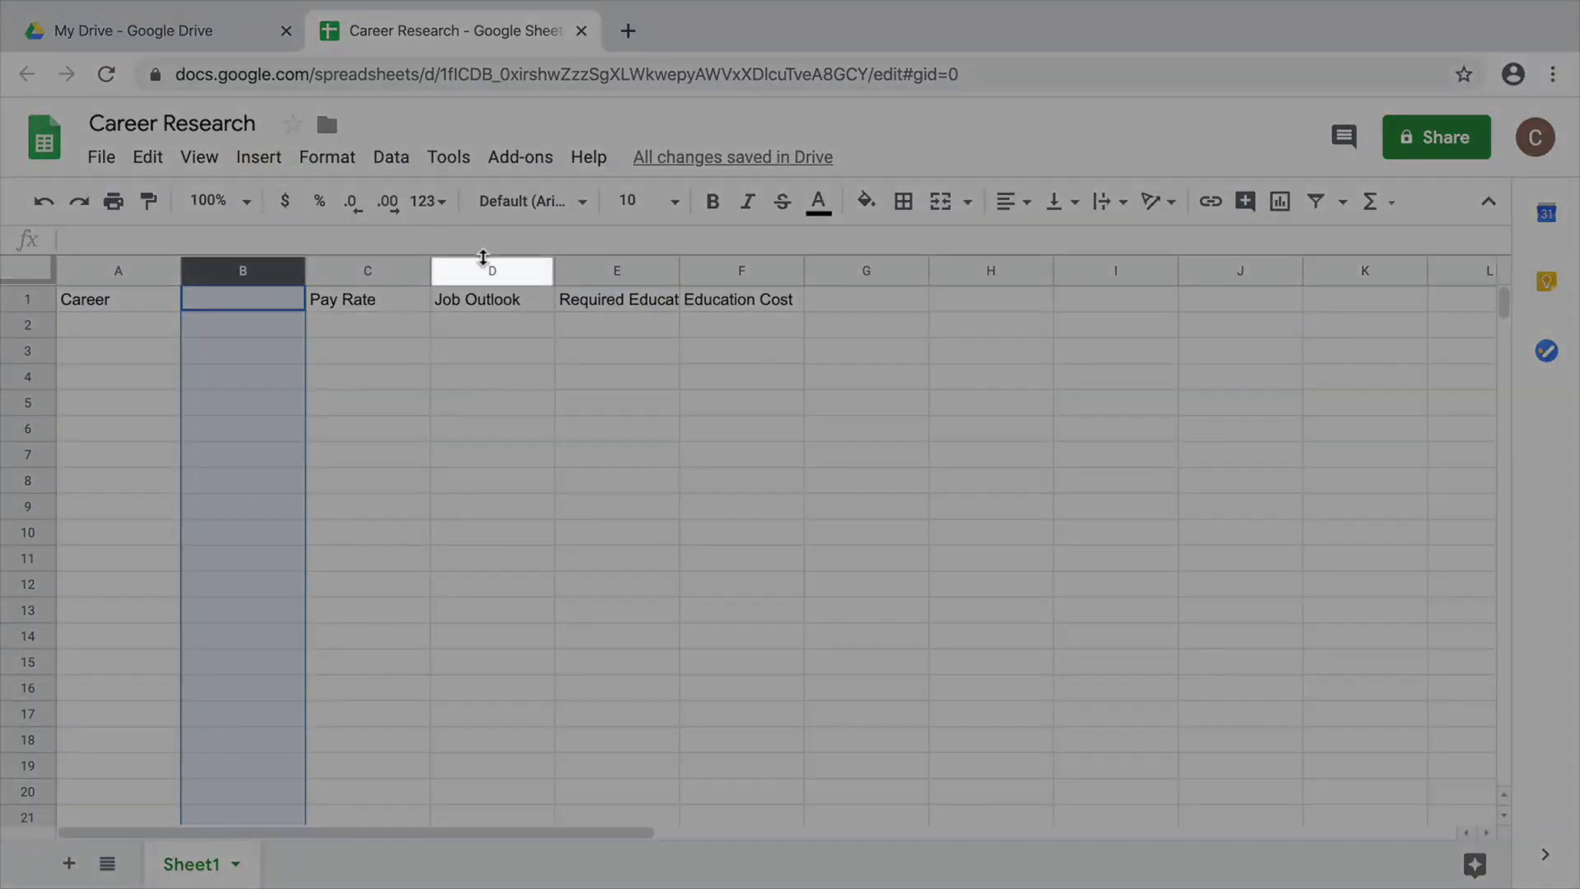
left_click(499, 271)
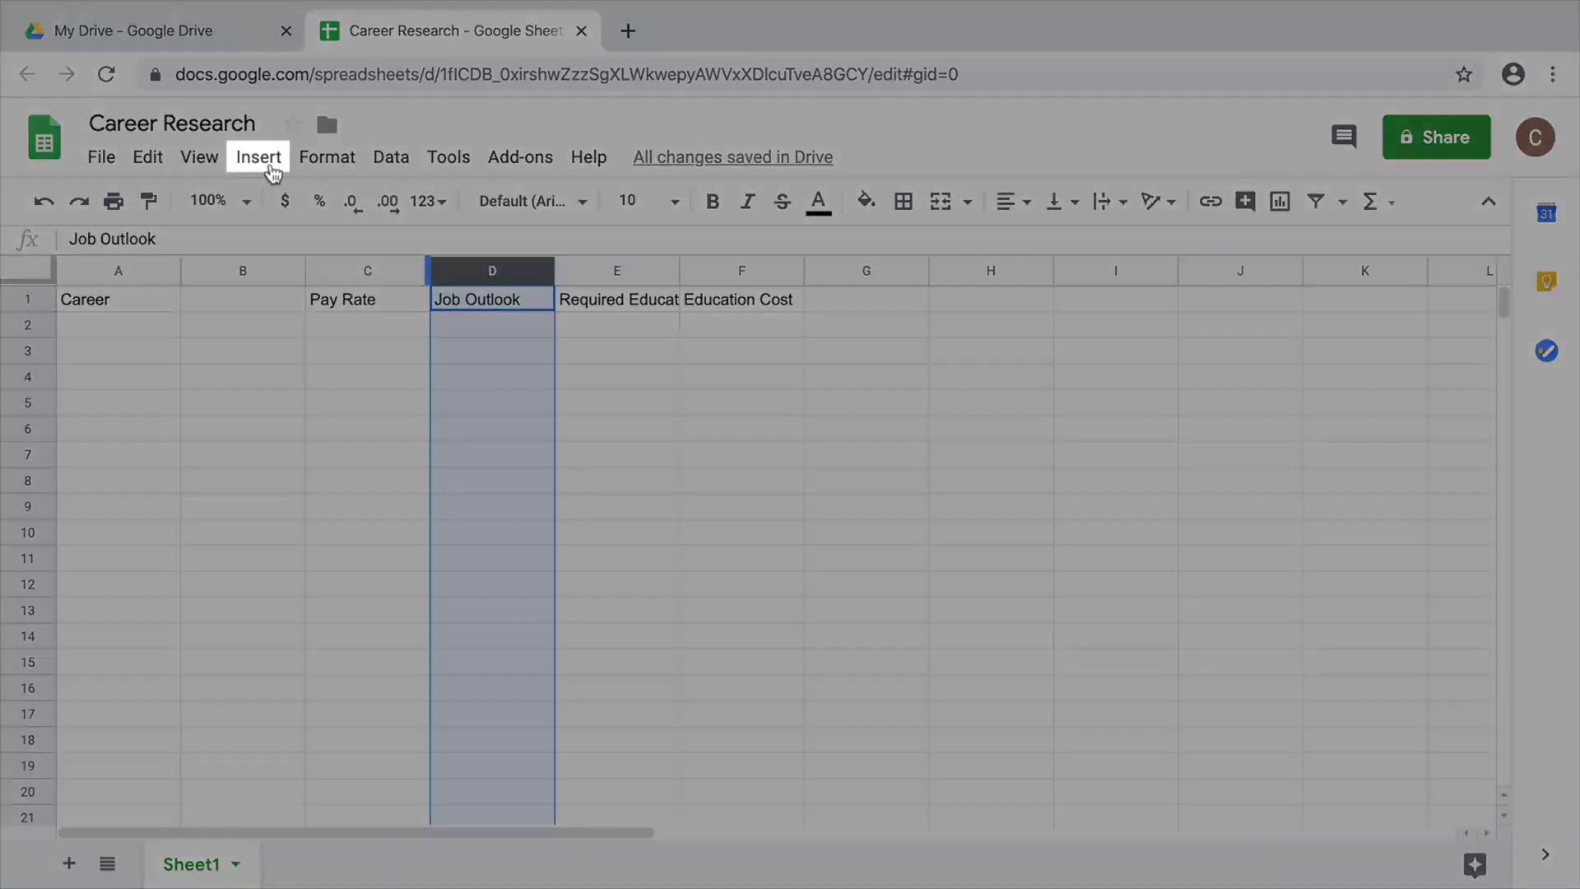
left_click(259, 158)
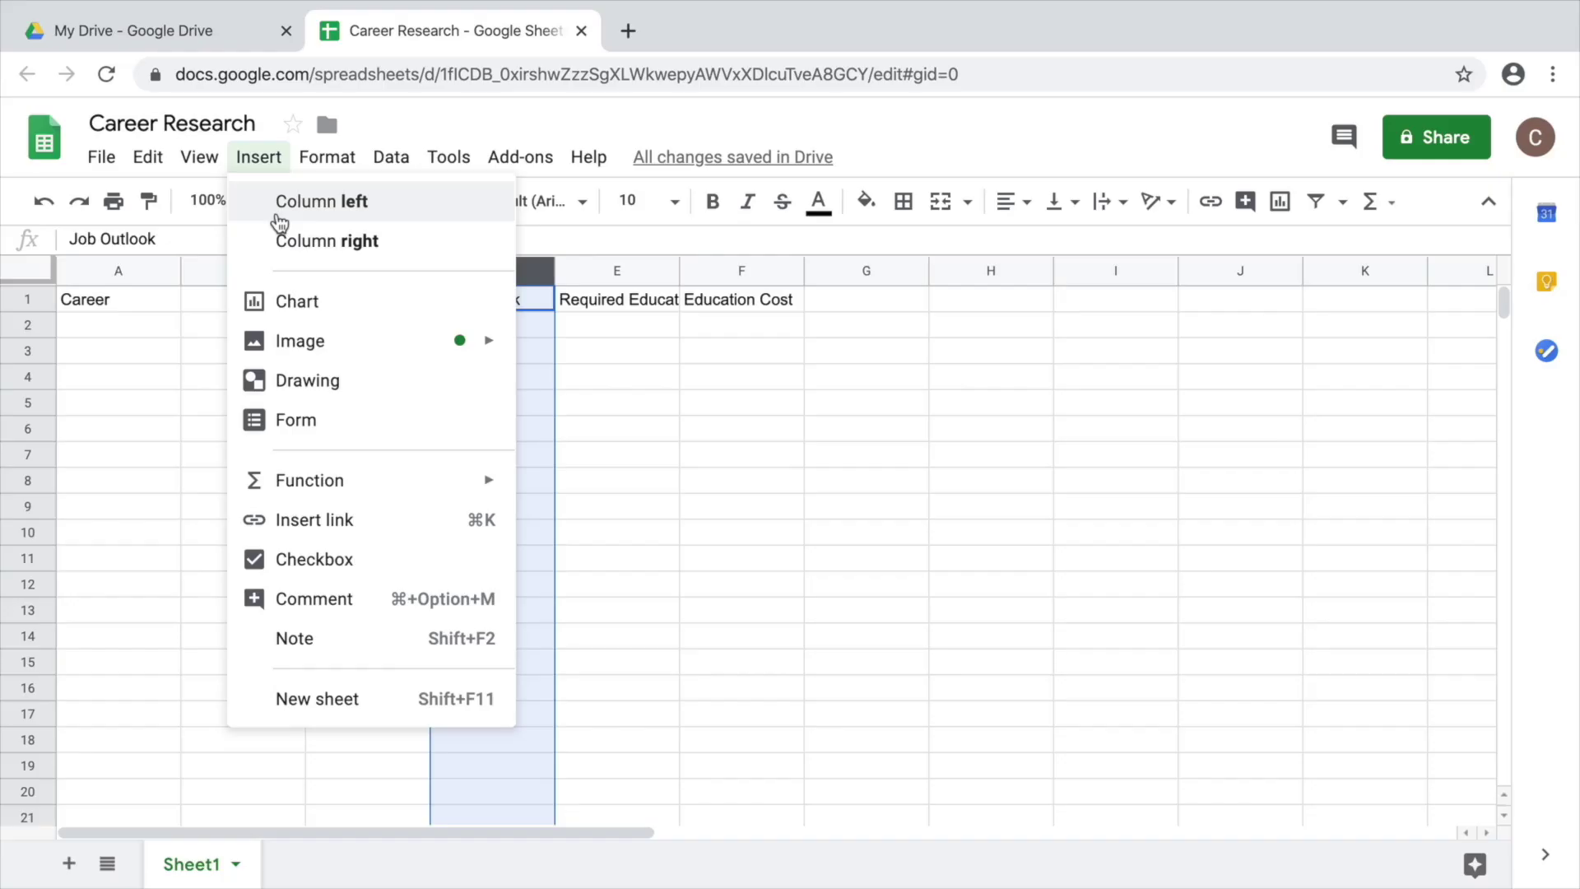
left_click(321, 202)
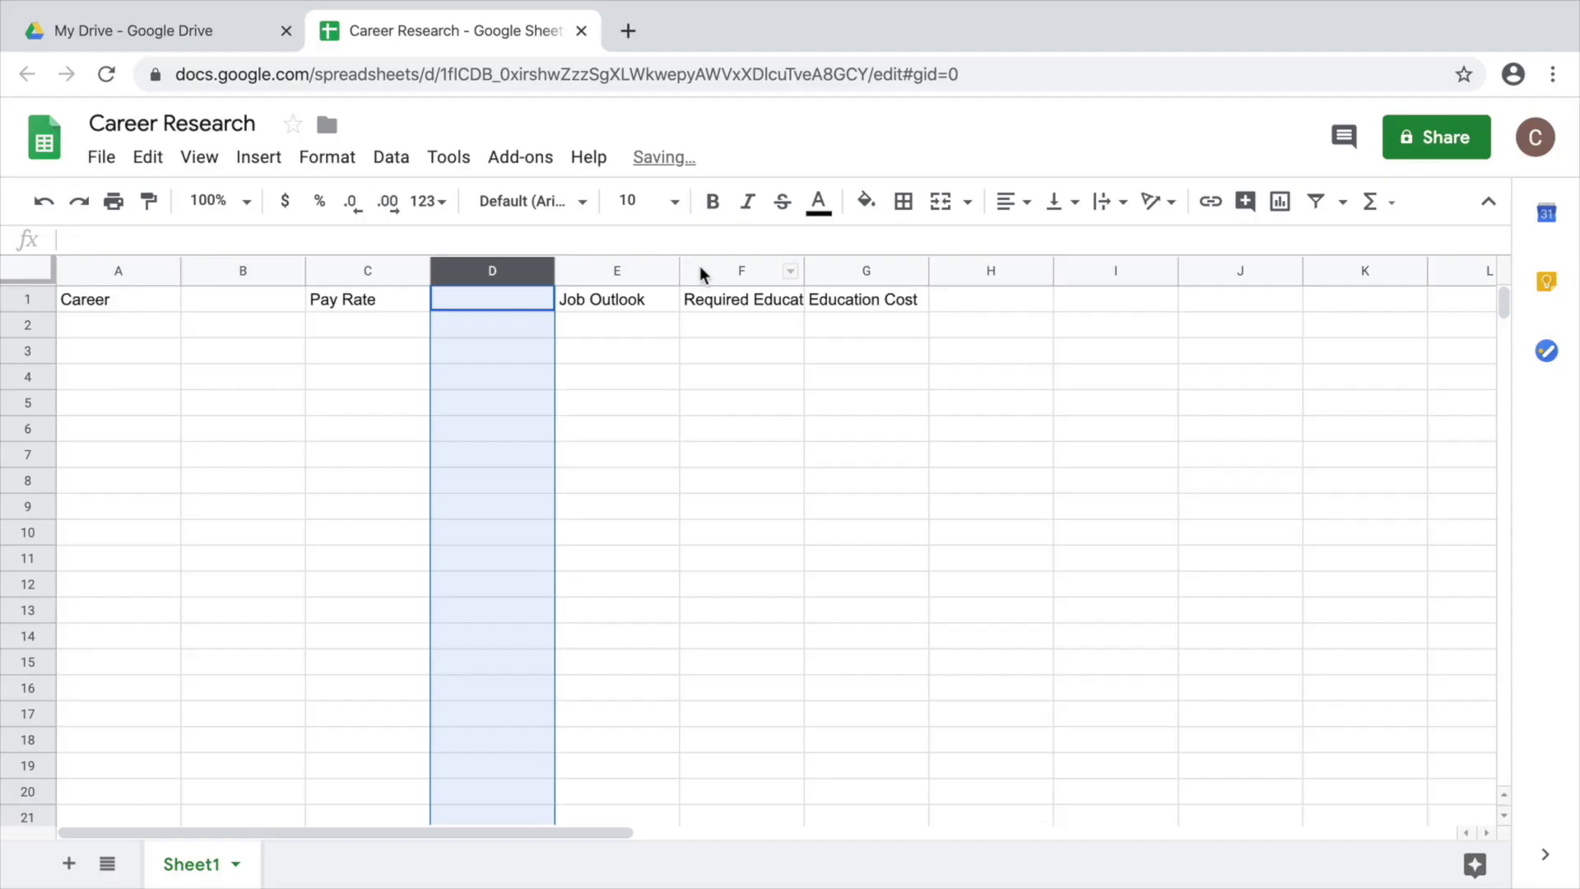
- Insert blank columns to the left of Required Education and Education Cost, then return to A1
left_click(742, 271)
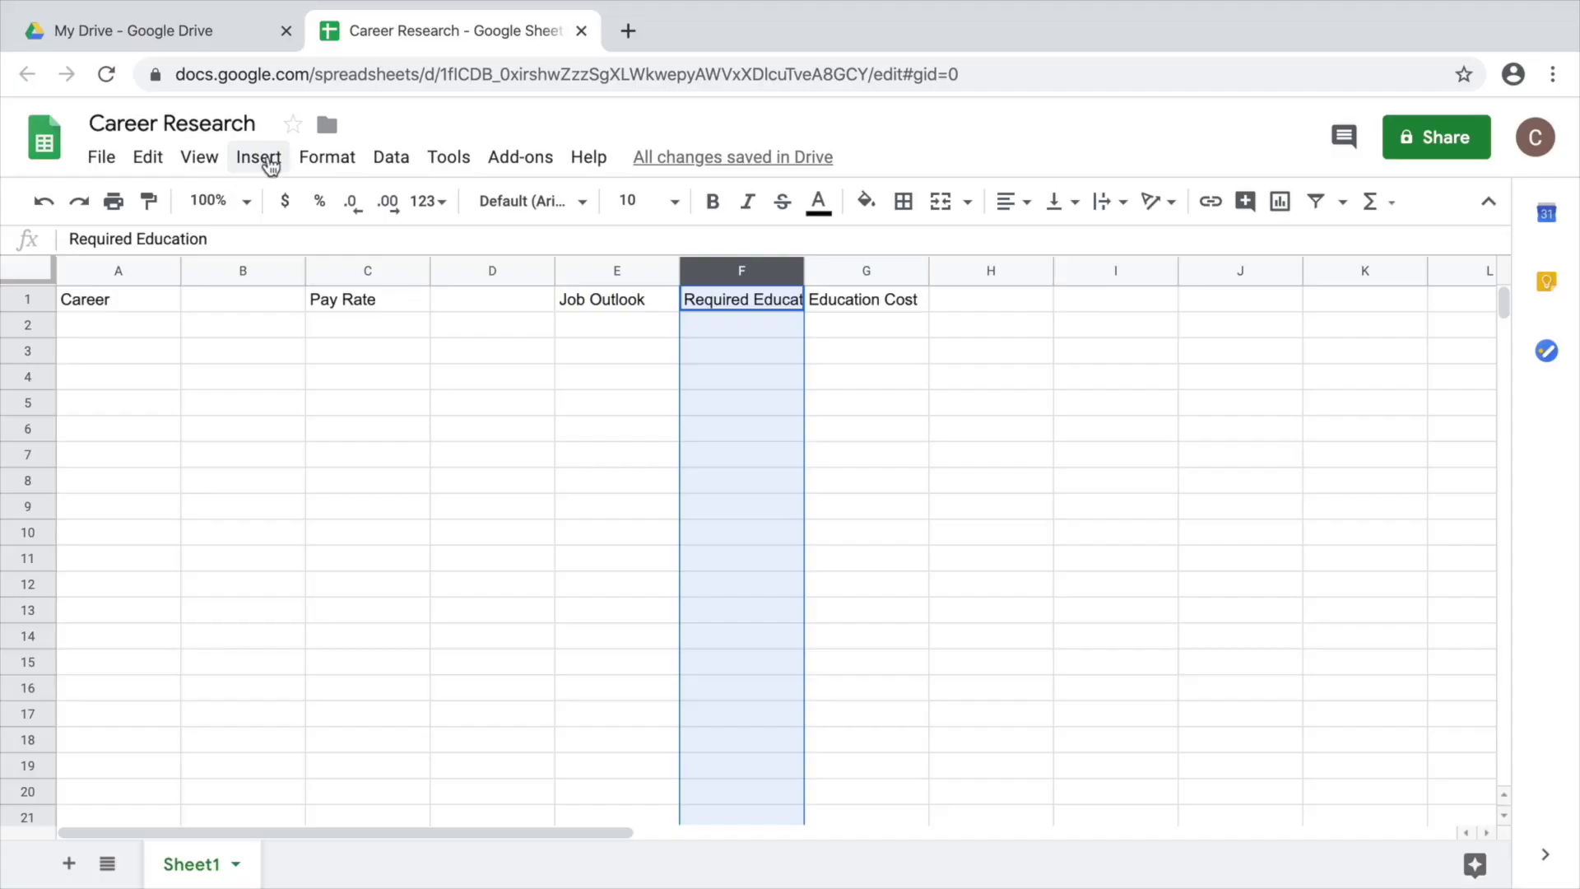
left_click(257, 156)
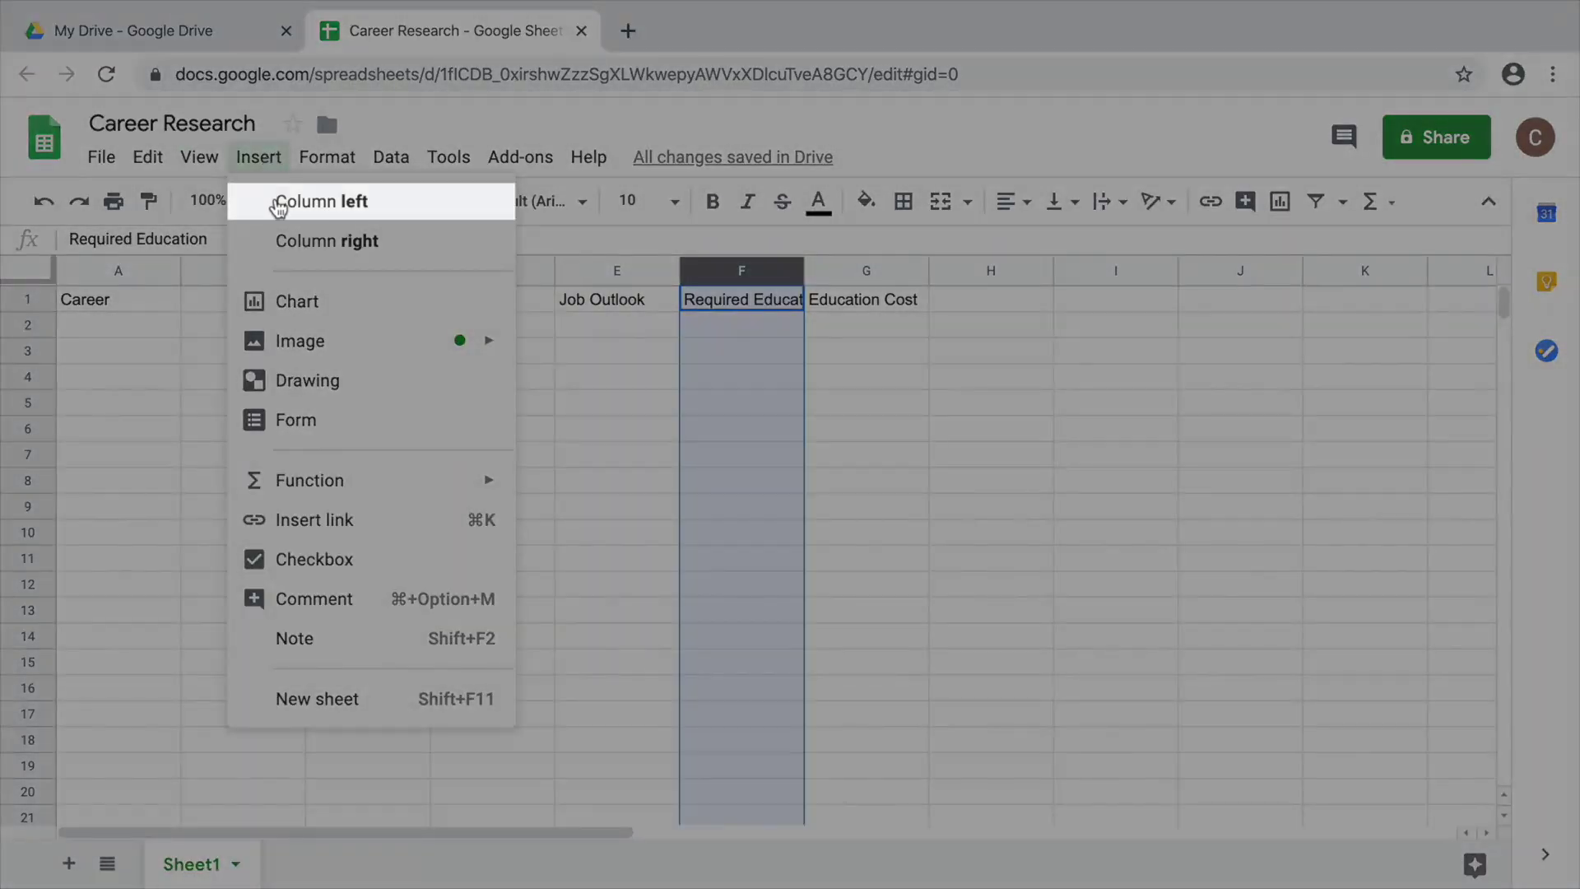
left_click(321, 202)
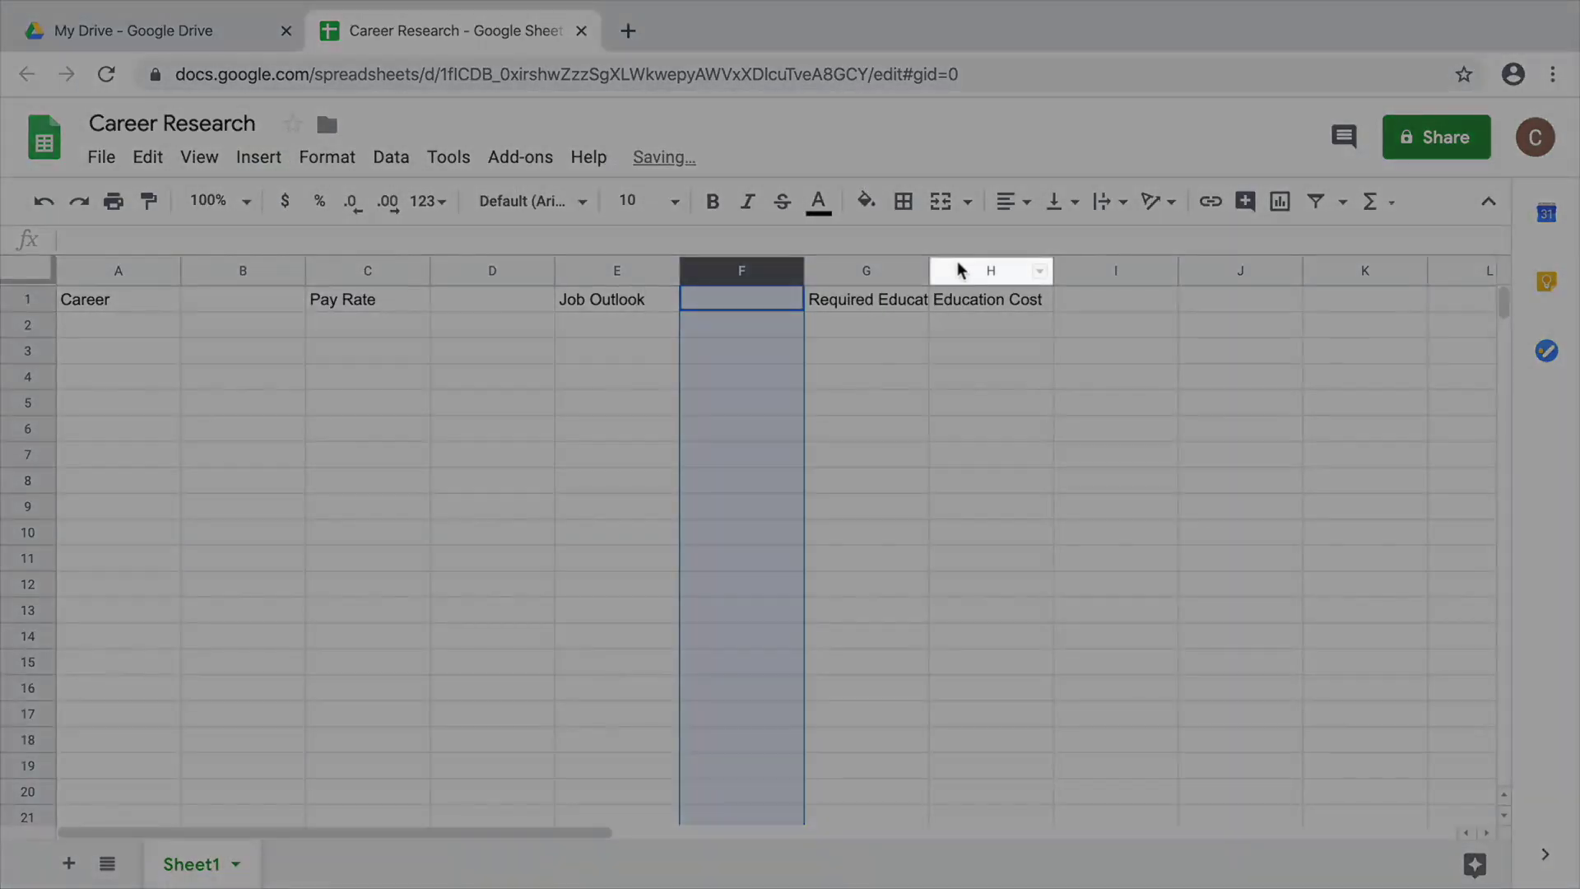
left_click(961, 270)
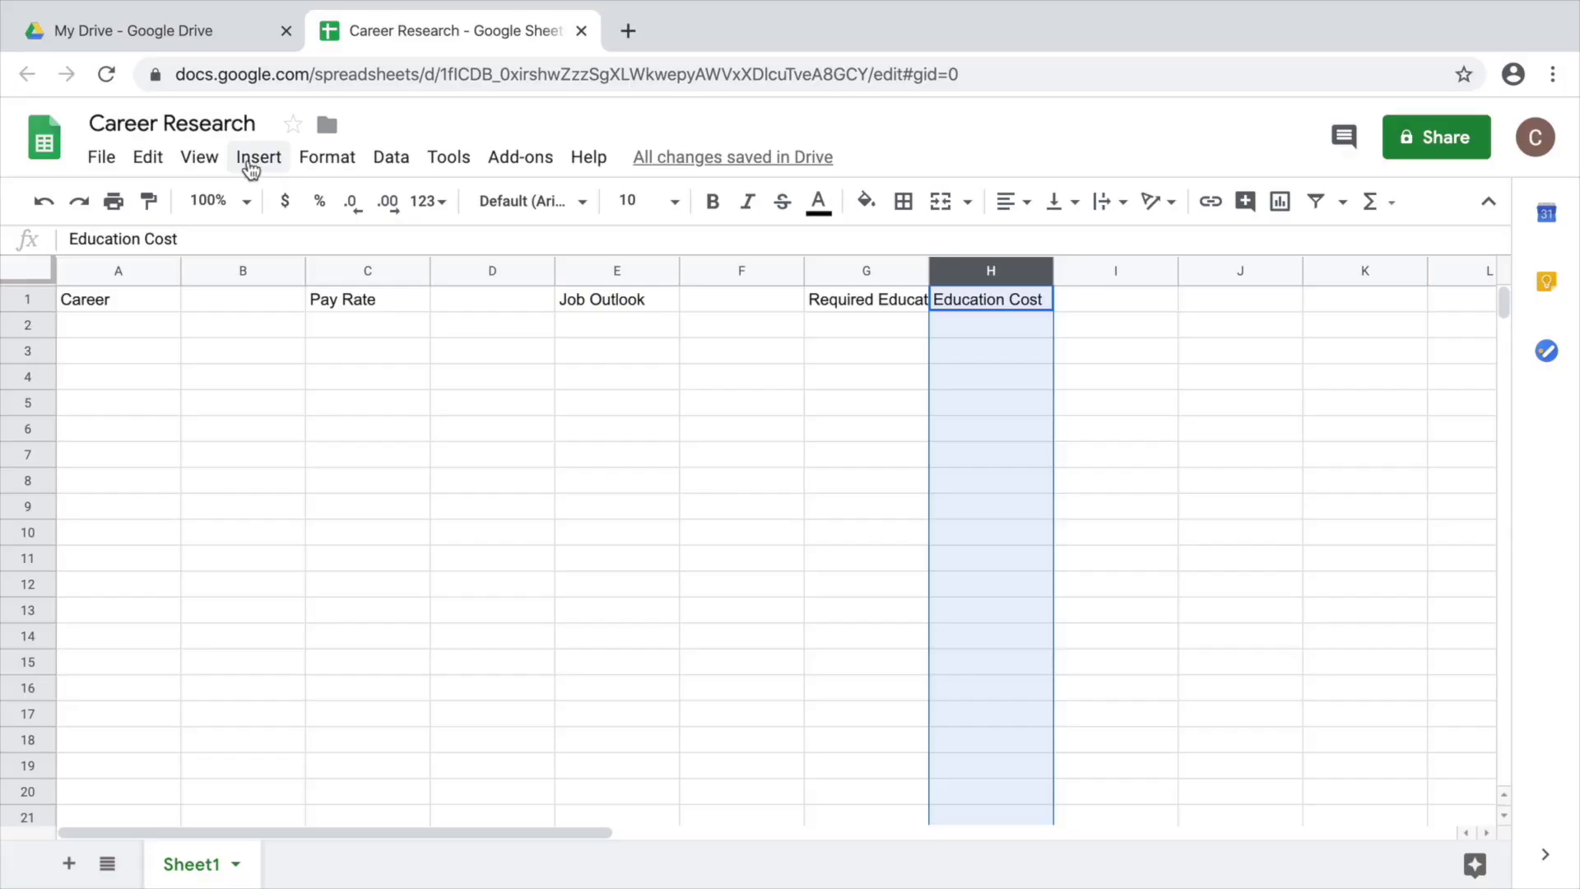
left_click(258, 158)
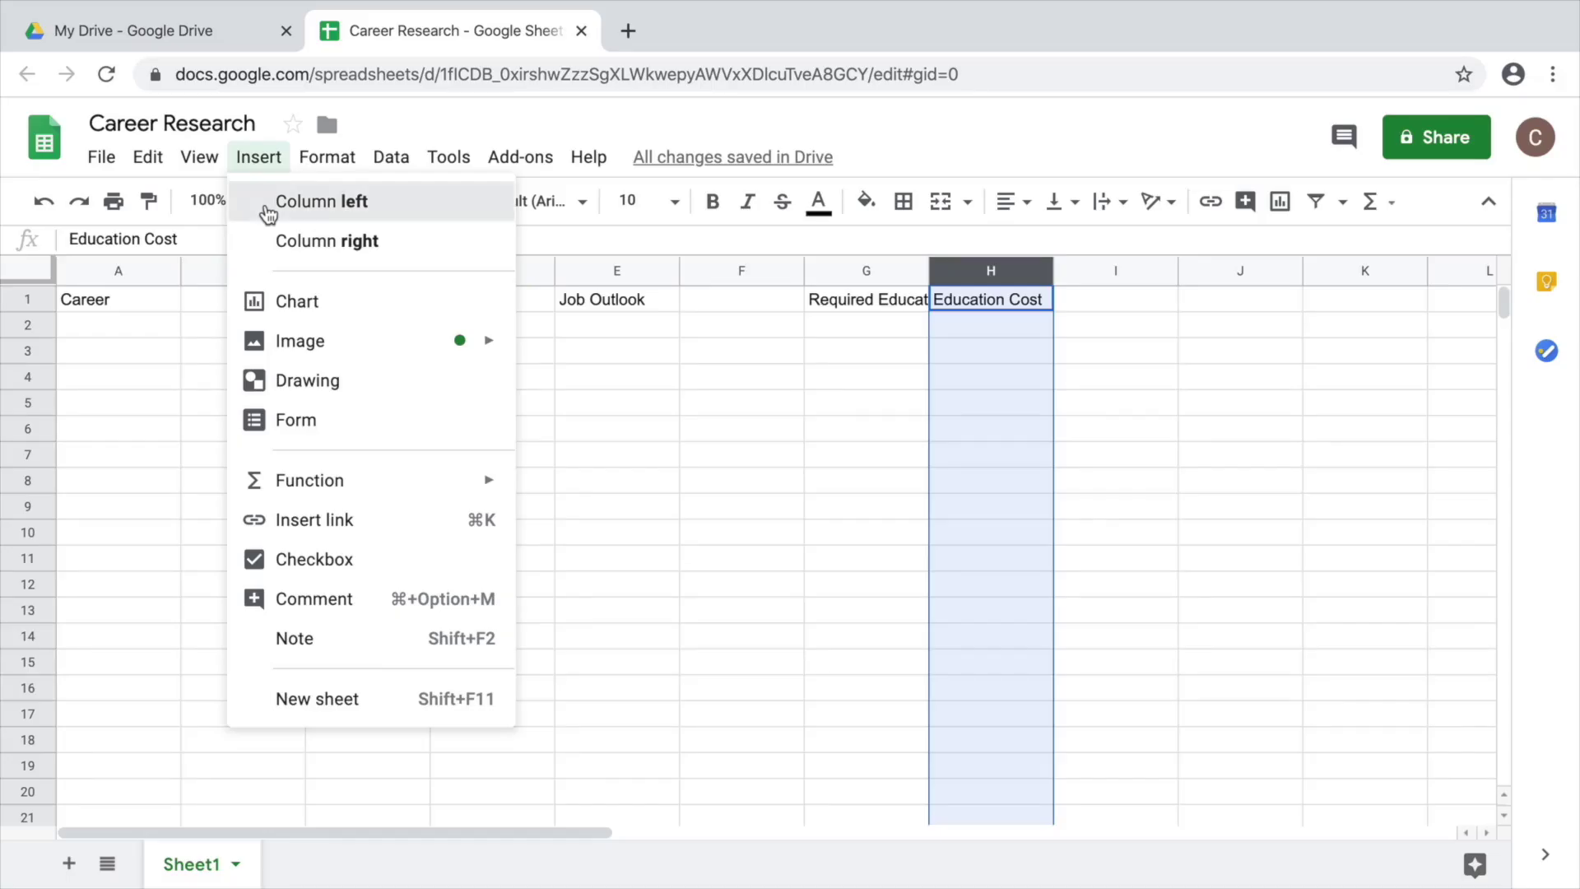
left_click(269, 207)
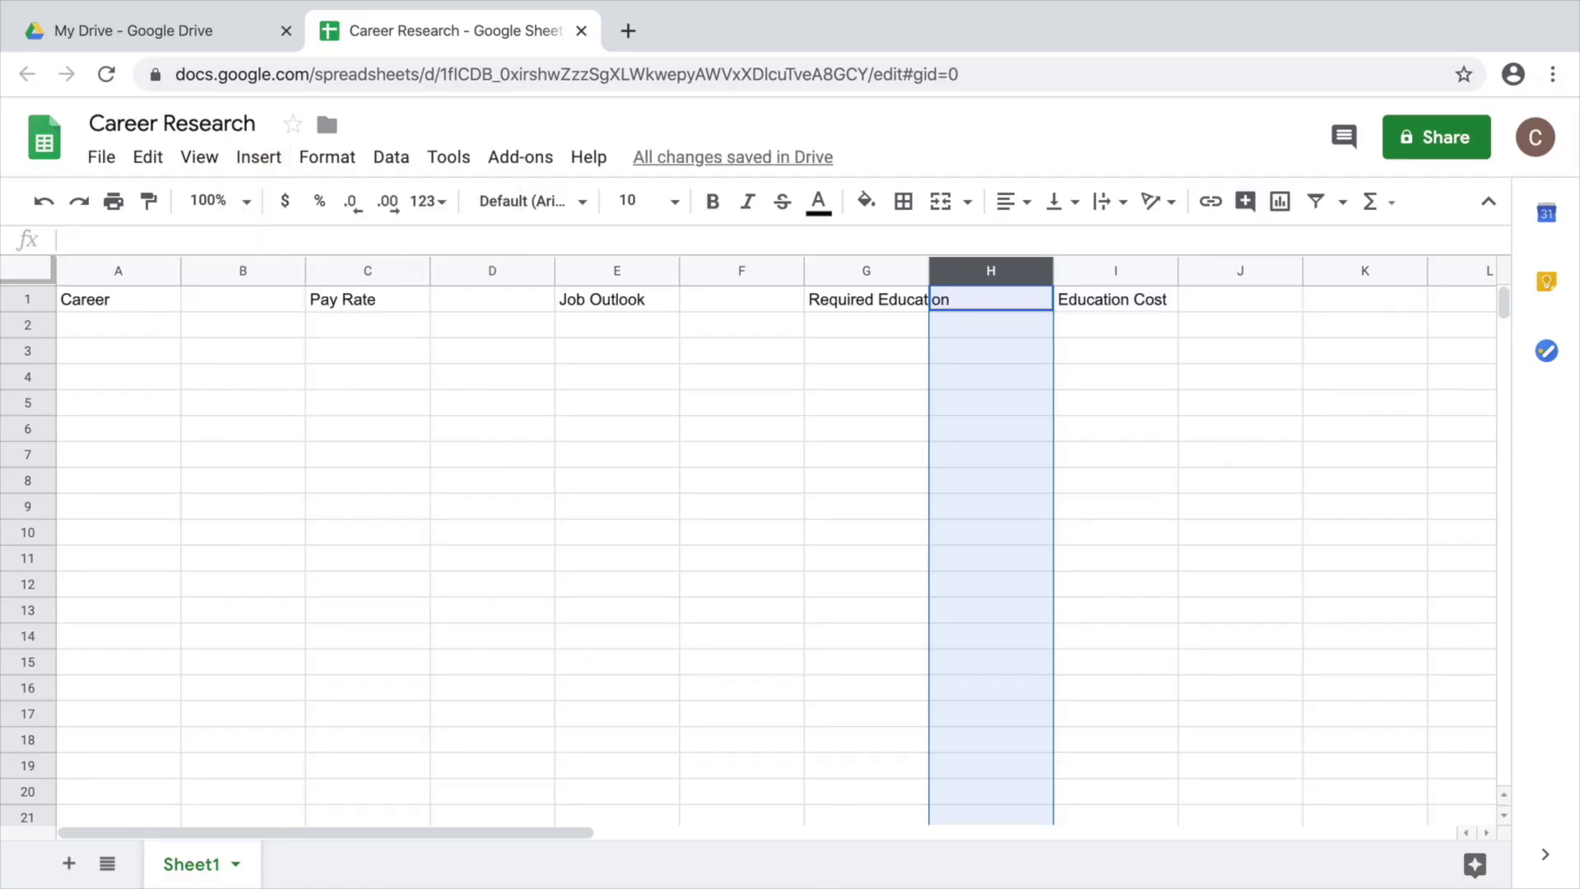
key("ctrl+Home")
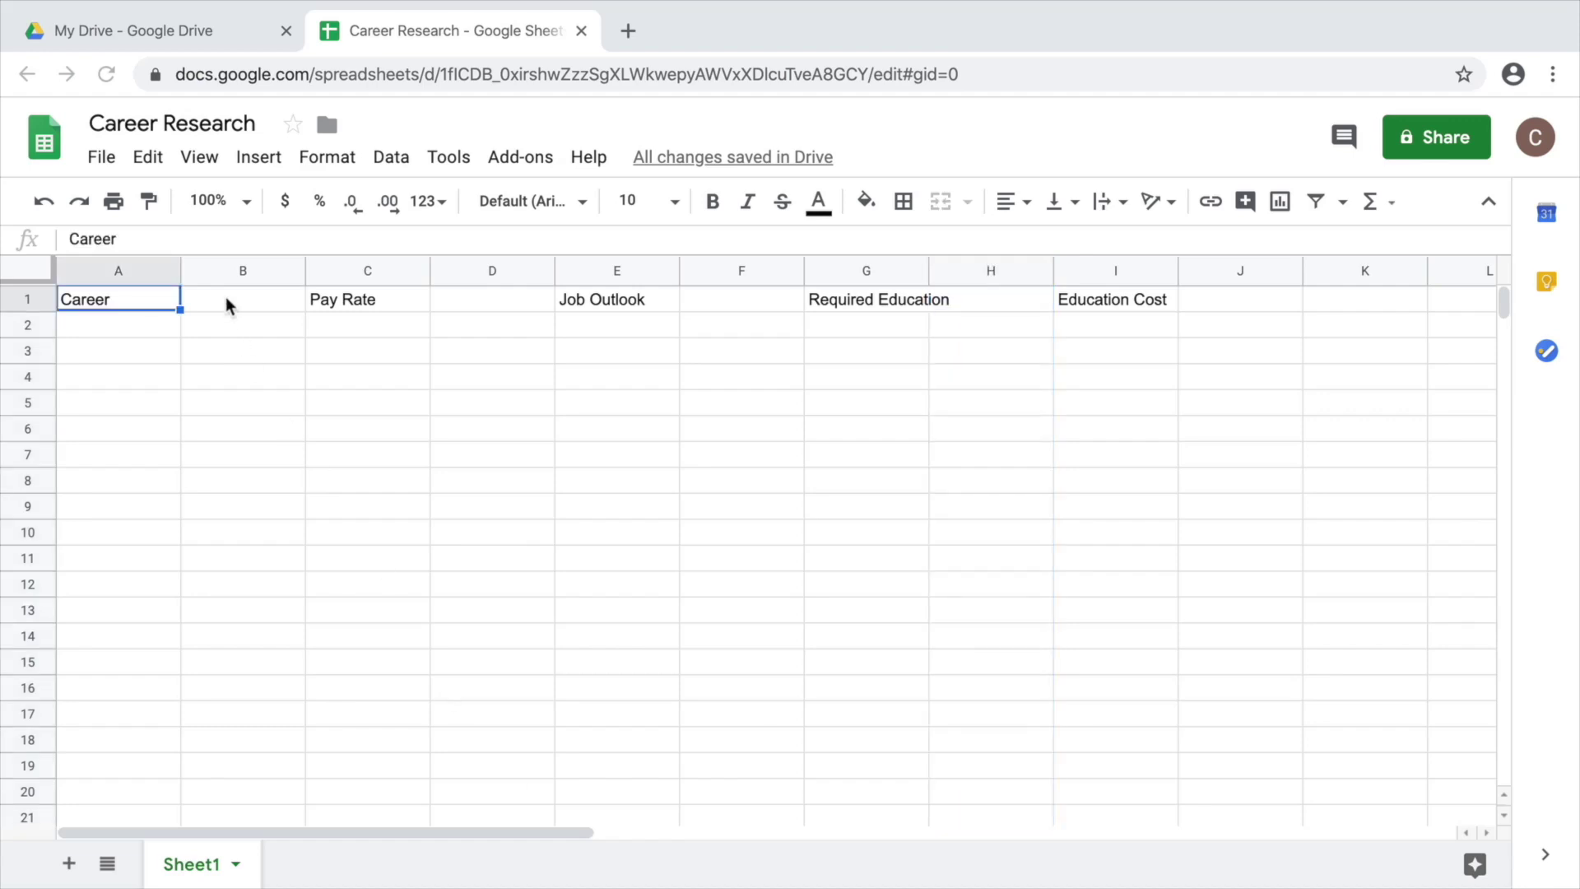
- Enter 'Source' as the heading in B1, D1, F1 and H1
left_click(227, 296)
type("Source")
key("Tab")
key("Tab")
type("So")
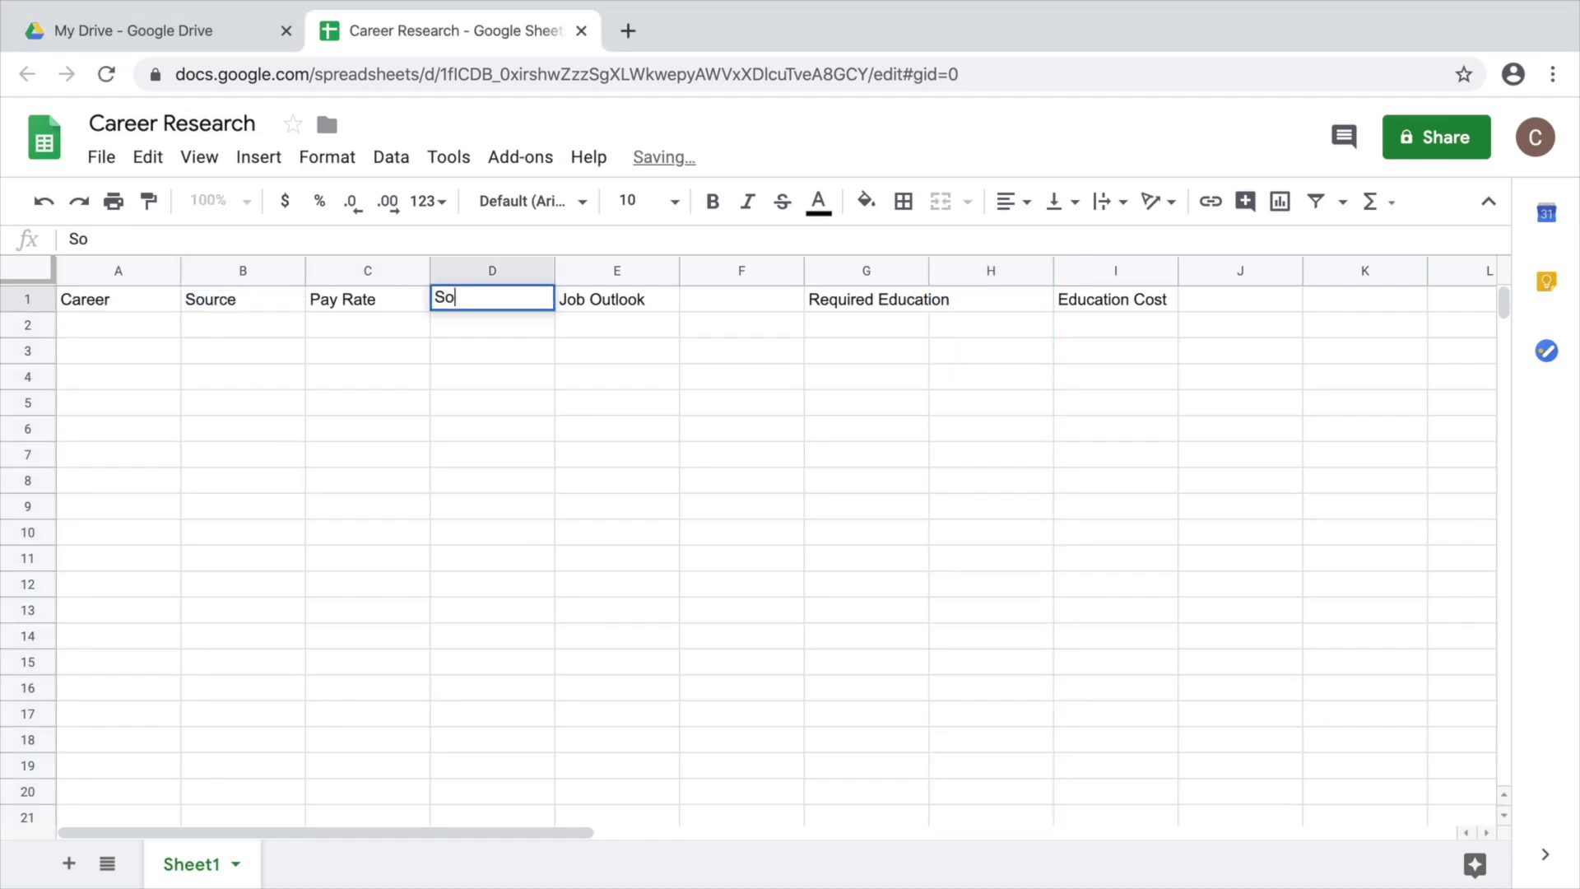
type("urce")
key("Tab")
key("Tab")
type("Source")
key("Tab")
key("Tab")
type("S")
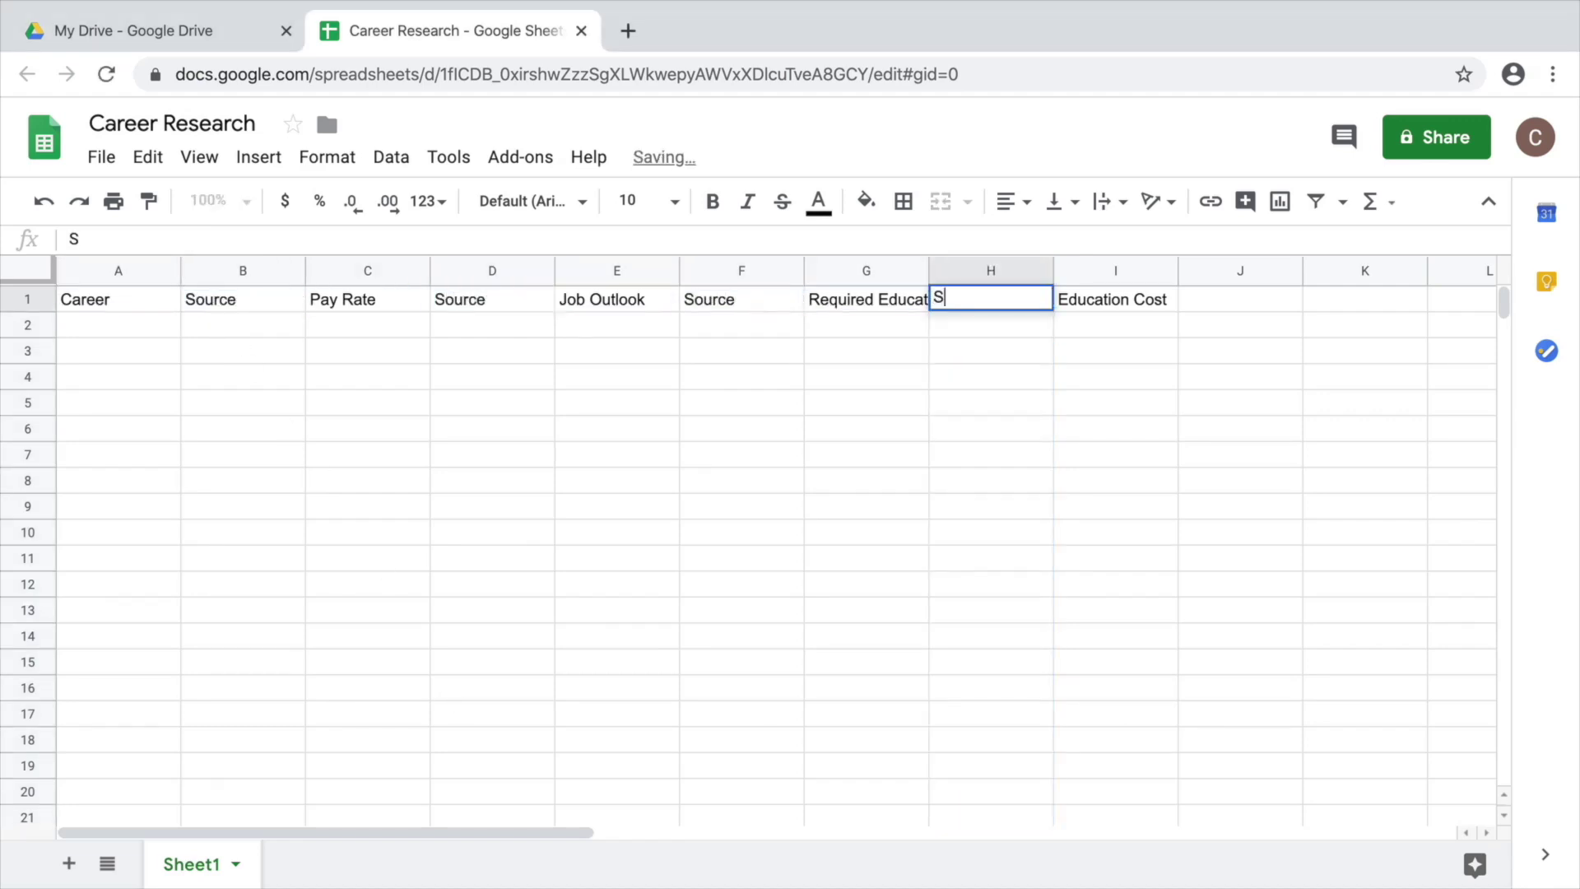
type("ource")
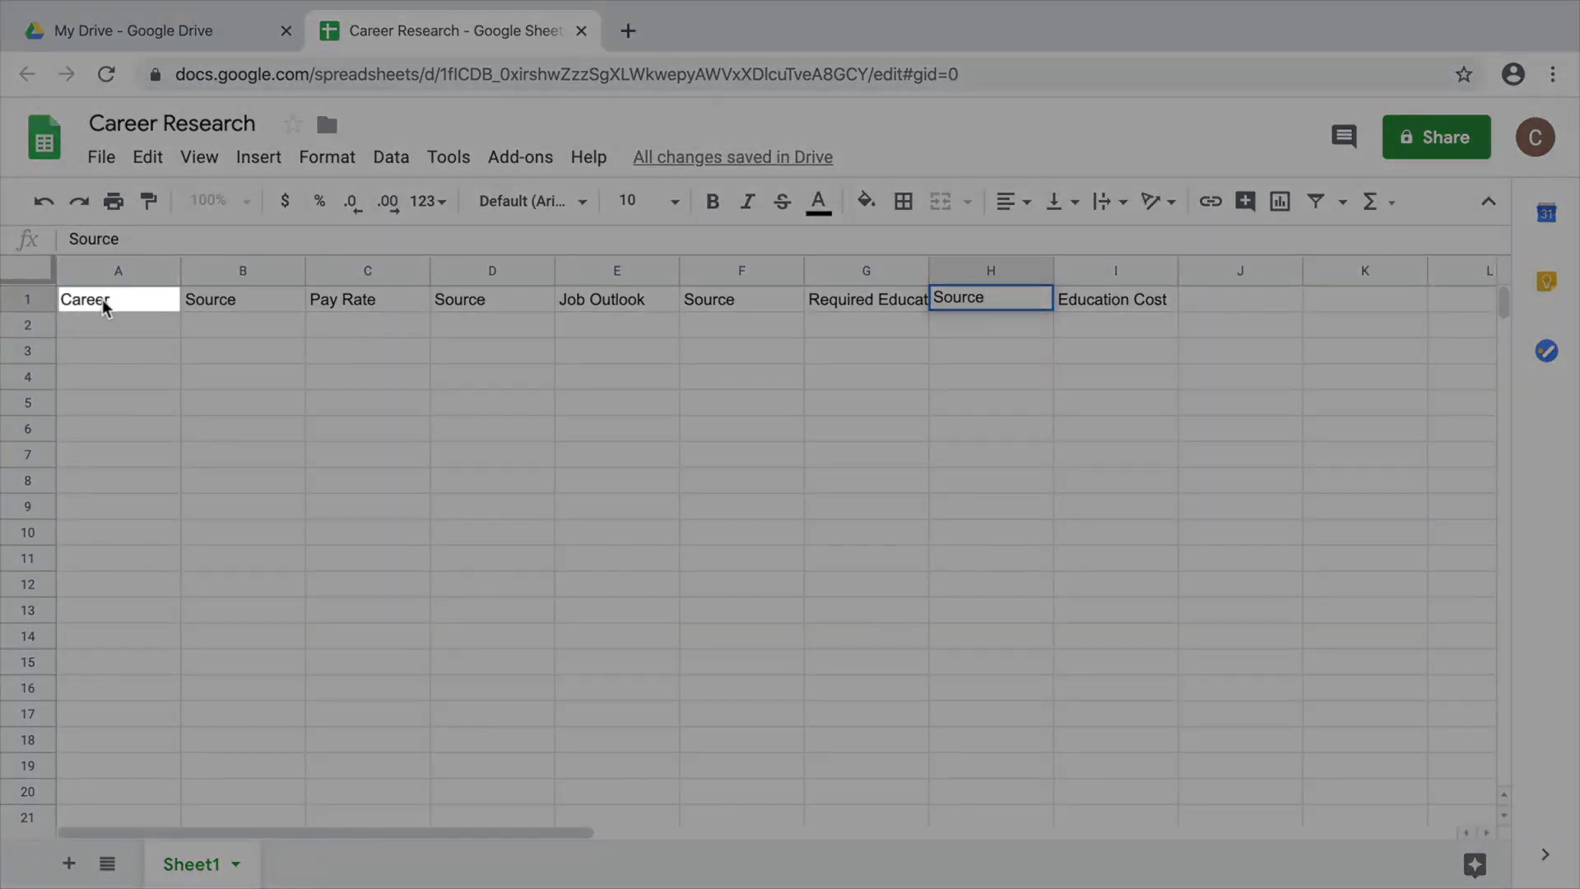
left_click(103, 299)
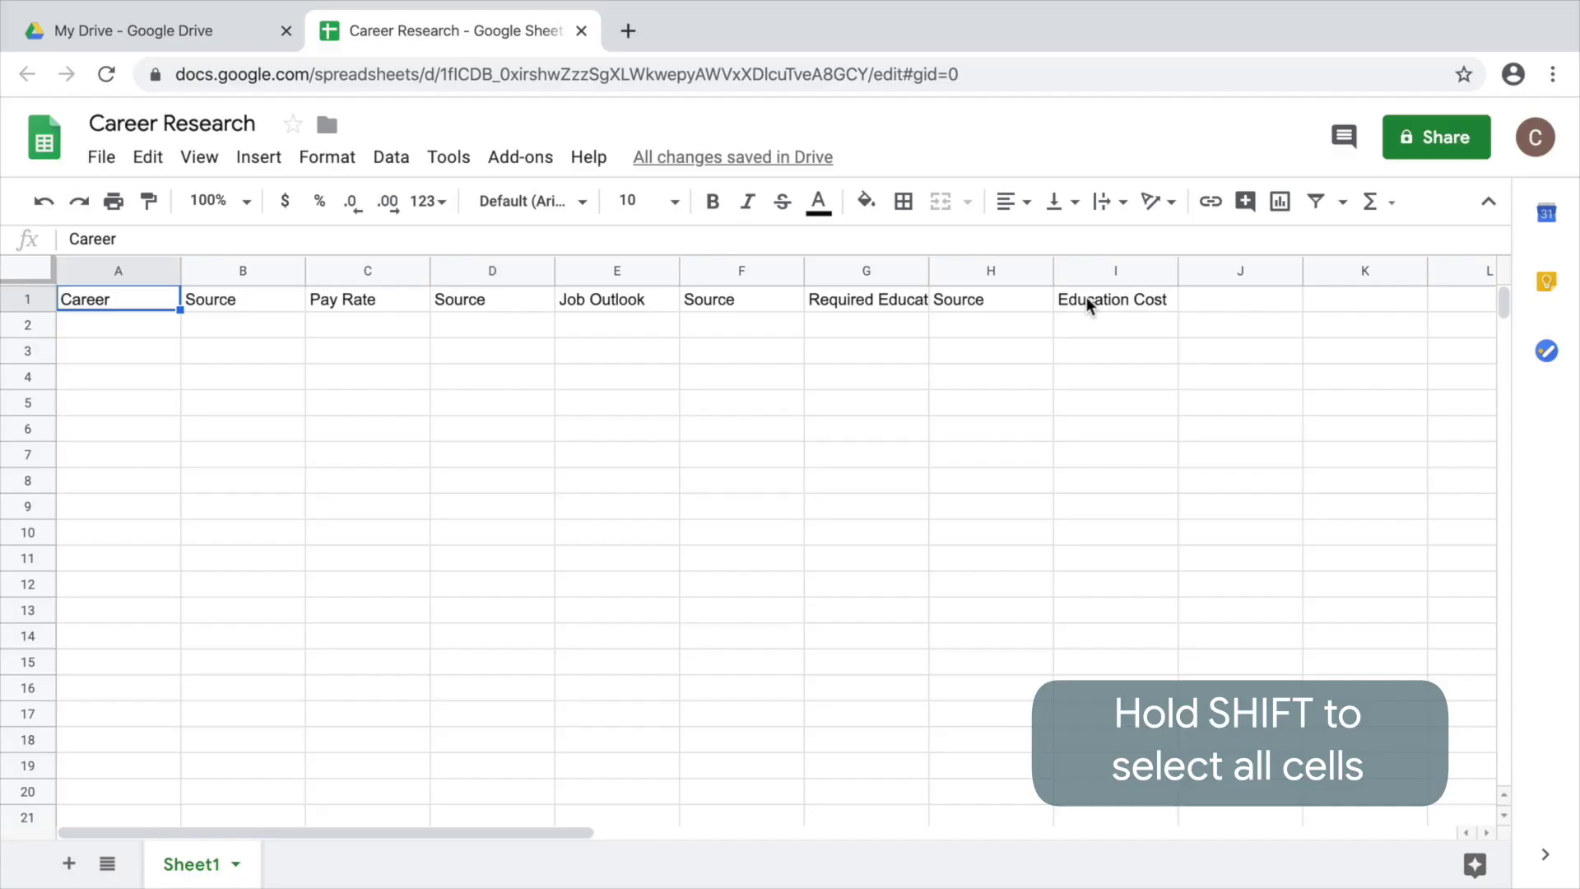
- Bold the header cells A1 through I1
left_click(1087, 298, "shift")
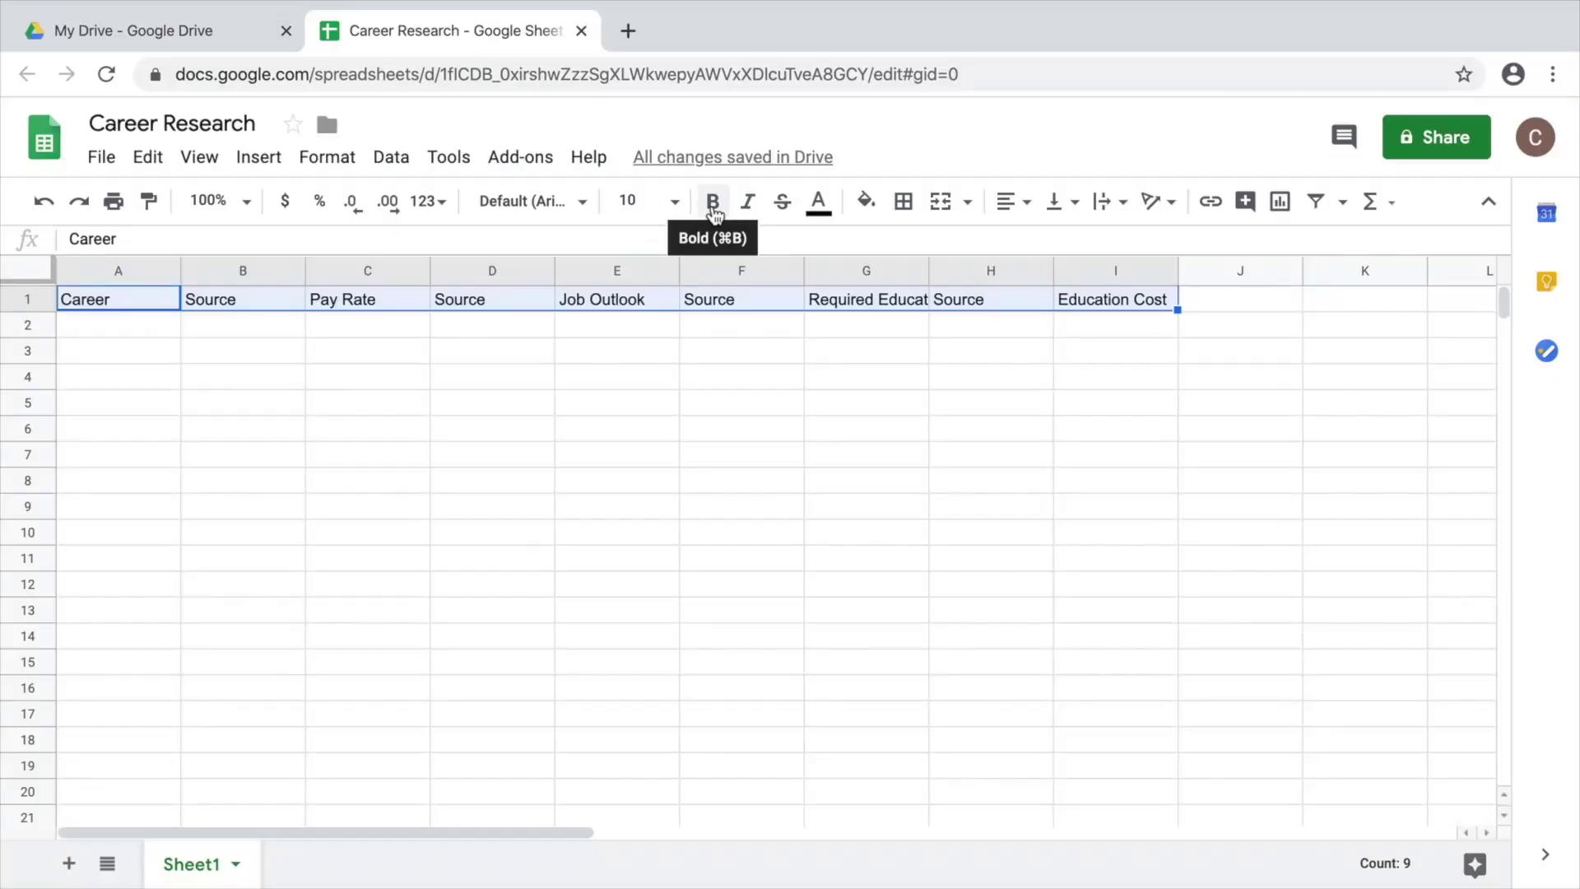
left_click(713, 201)
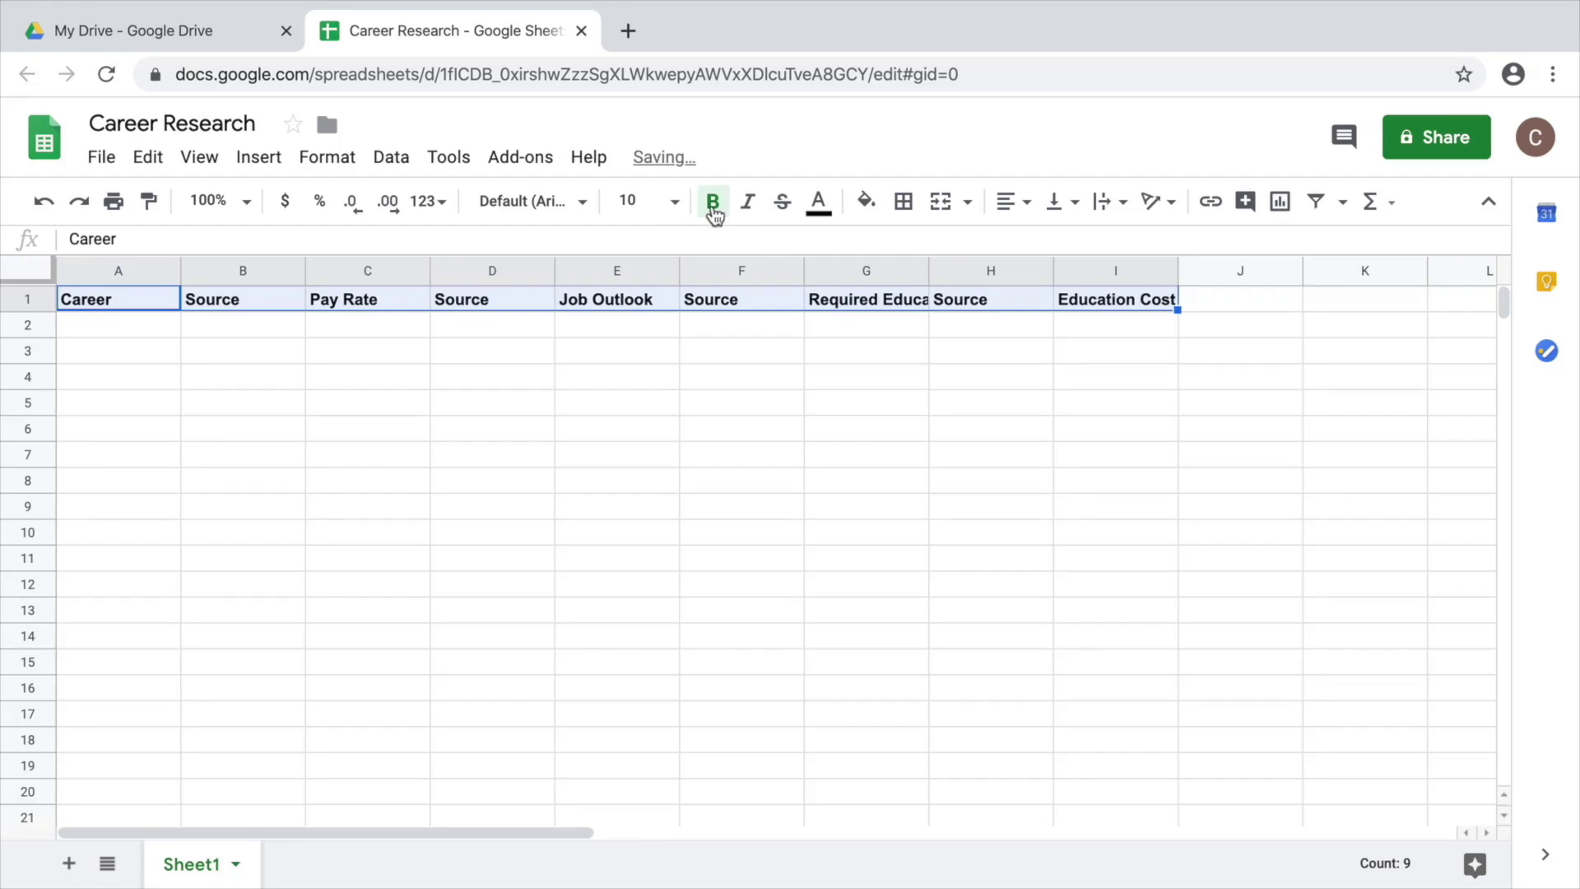
left_click(141, 322)
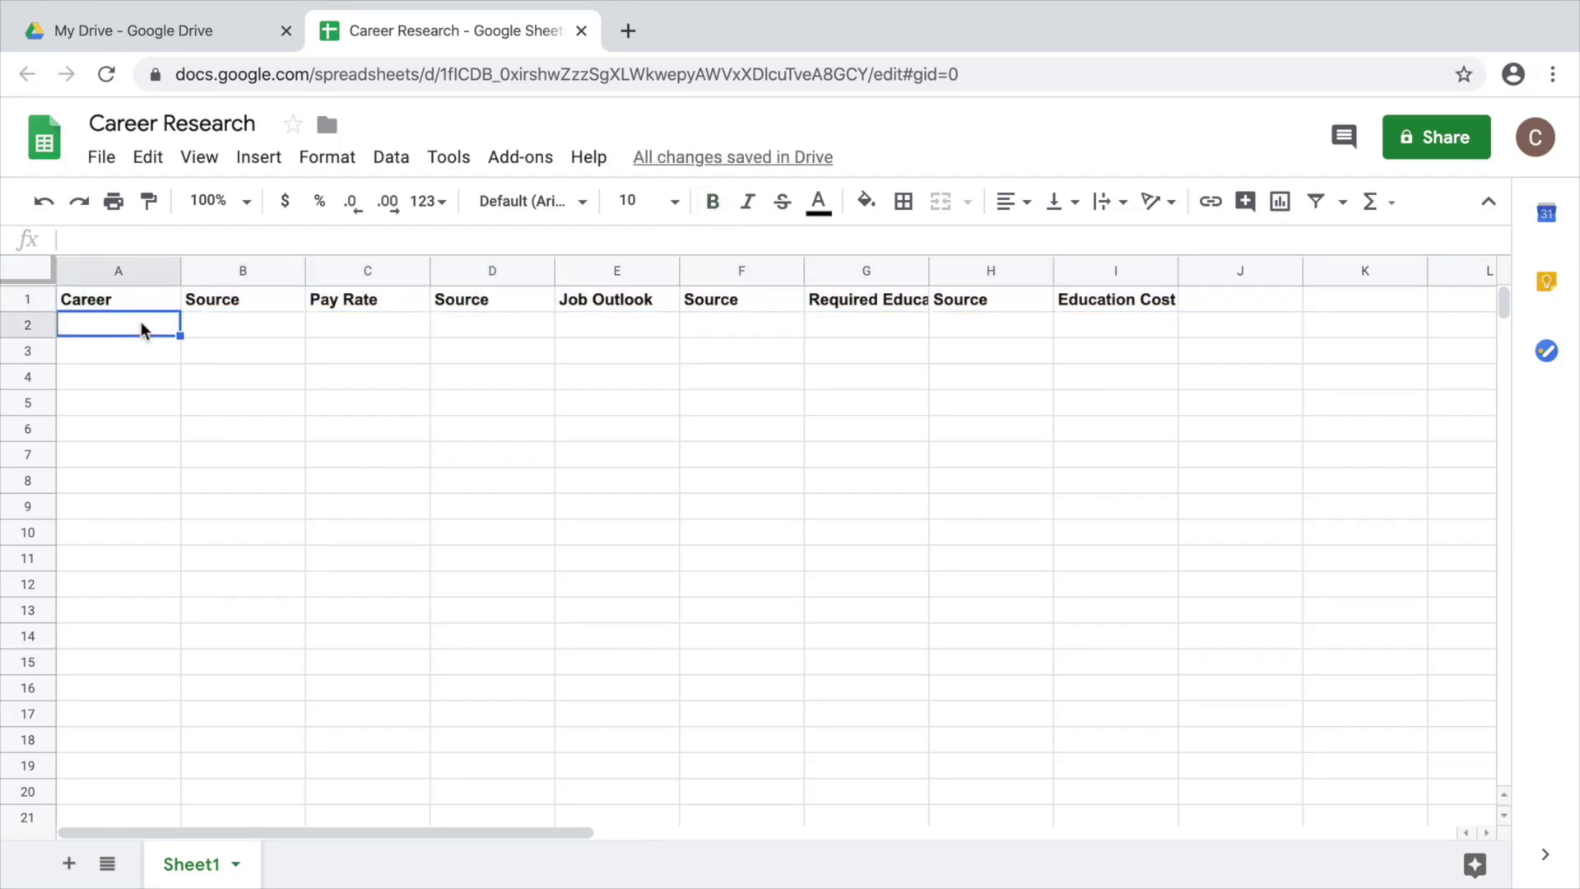
type("Web Dece")
- Enter Web Developer in A2 and Information Security Analyst in A3
key("BackSpace")
key("BackSpace")
type("veloper")
key("Return")
type("I")
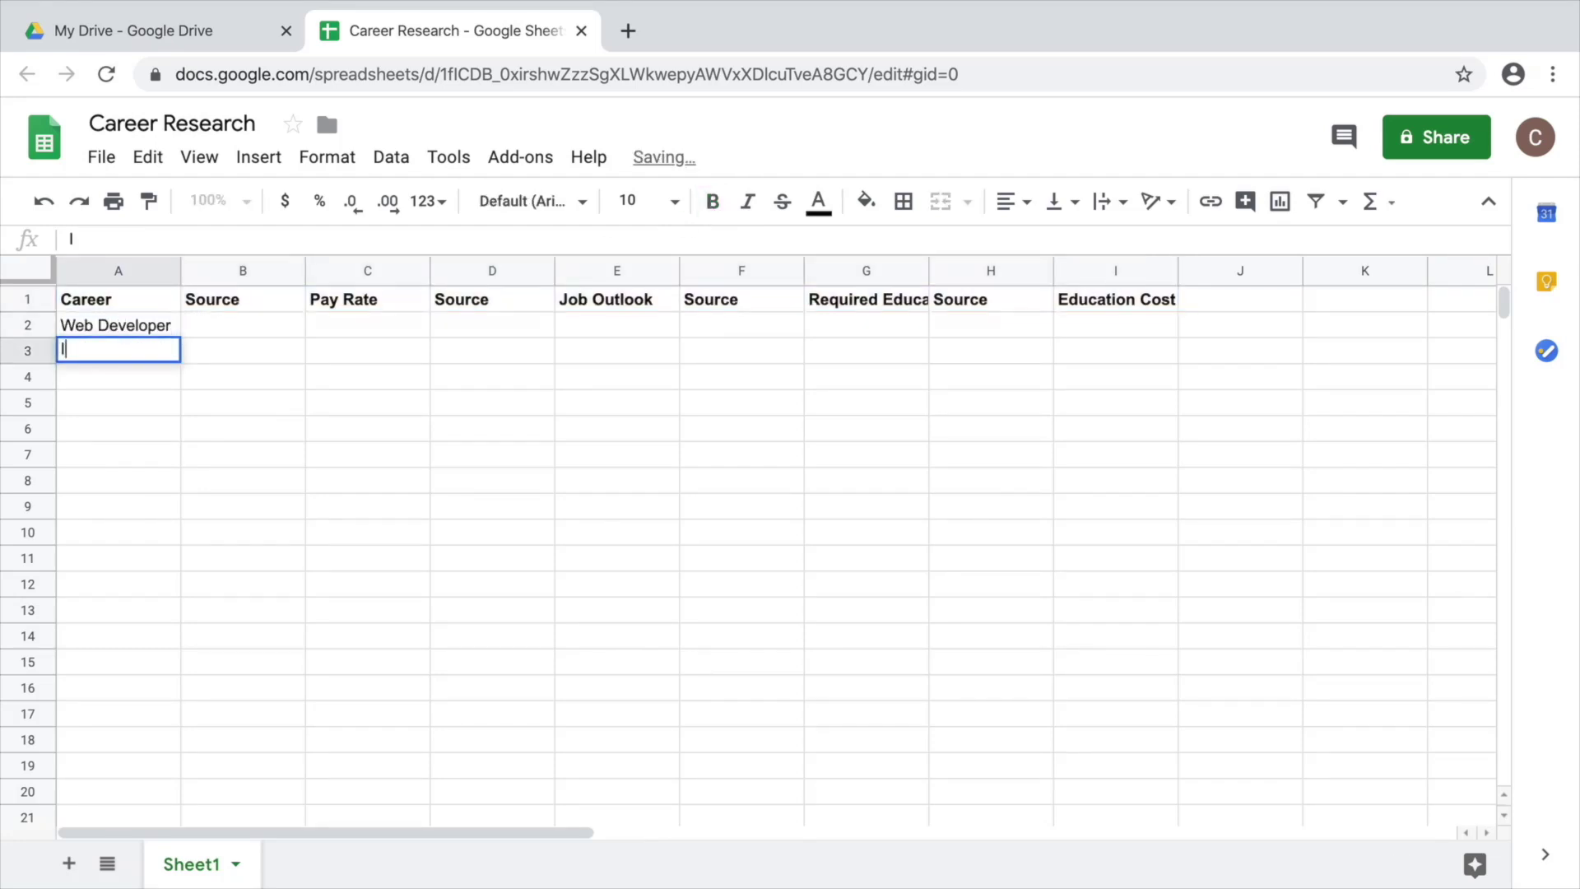
type("nformation Security Analyst")
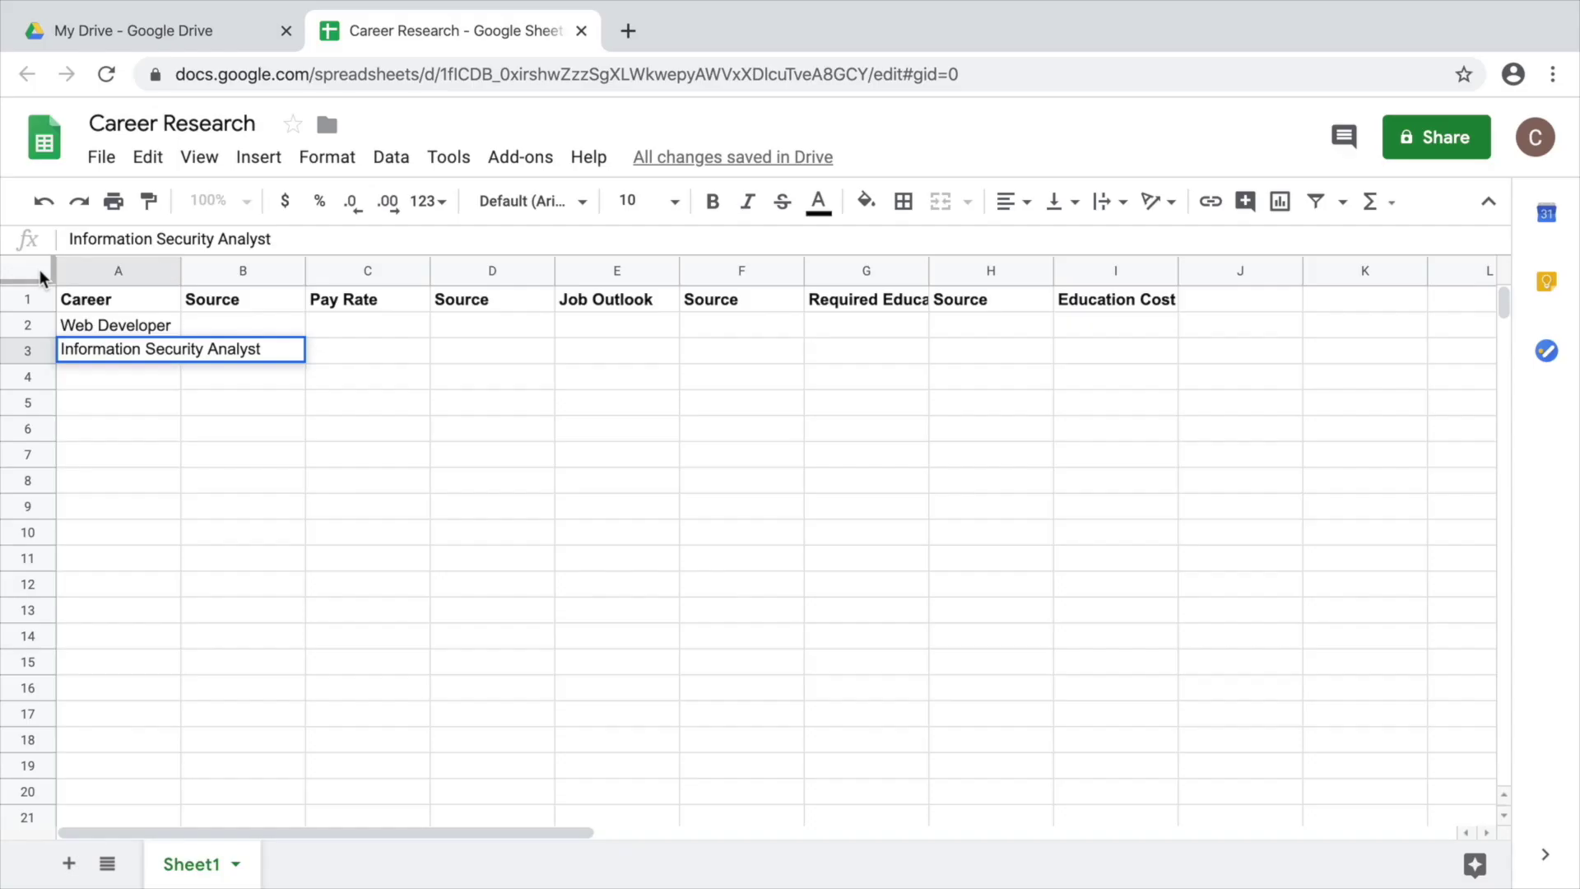
left_click(41, 270)
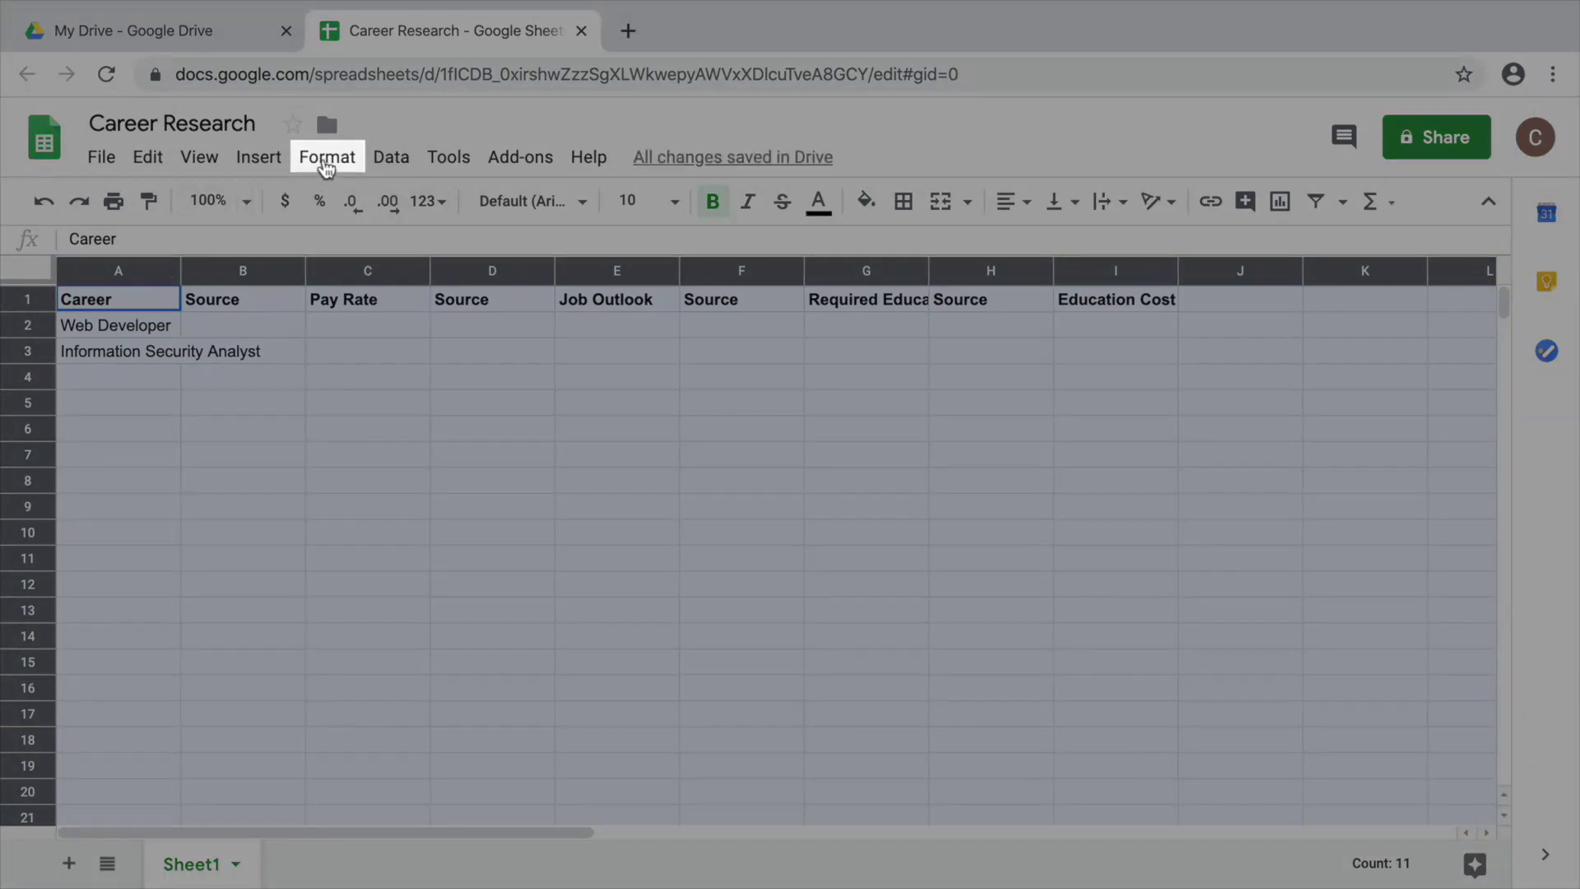
- Apply Wrap text wrapping to every cell in the sheet
left_click(326, 157)
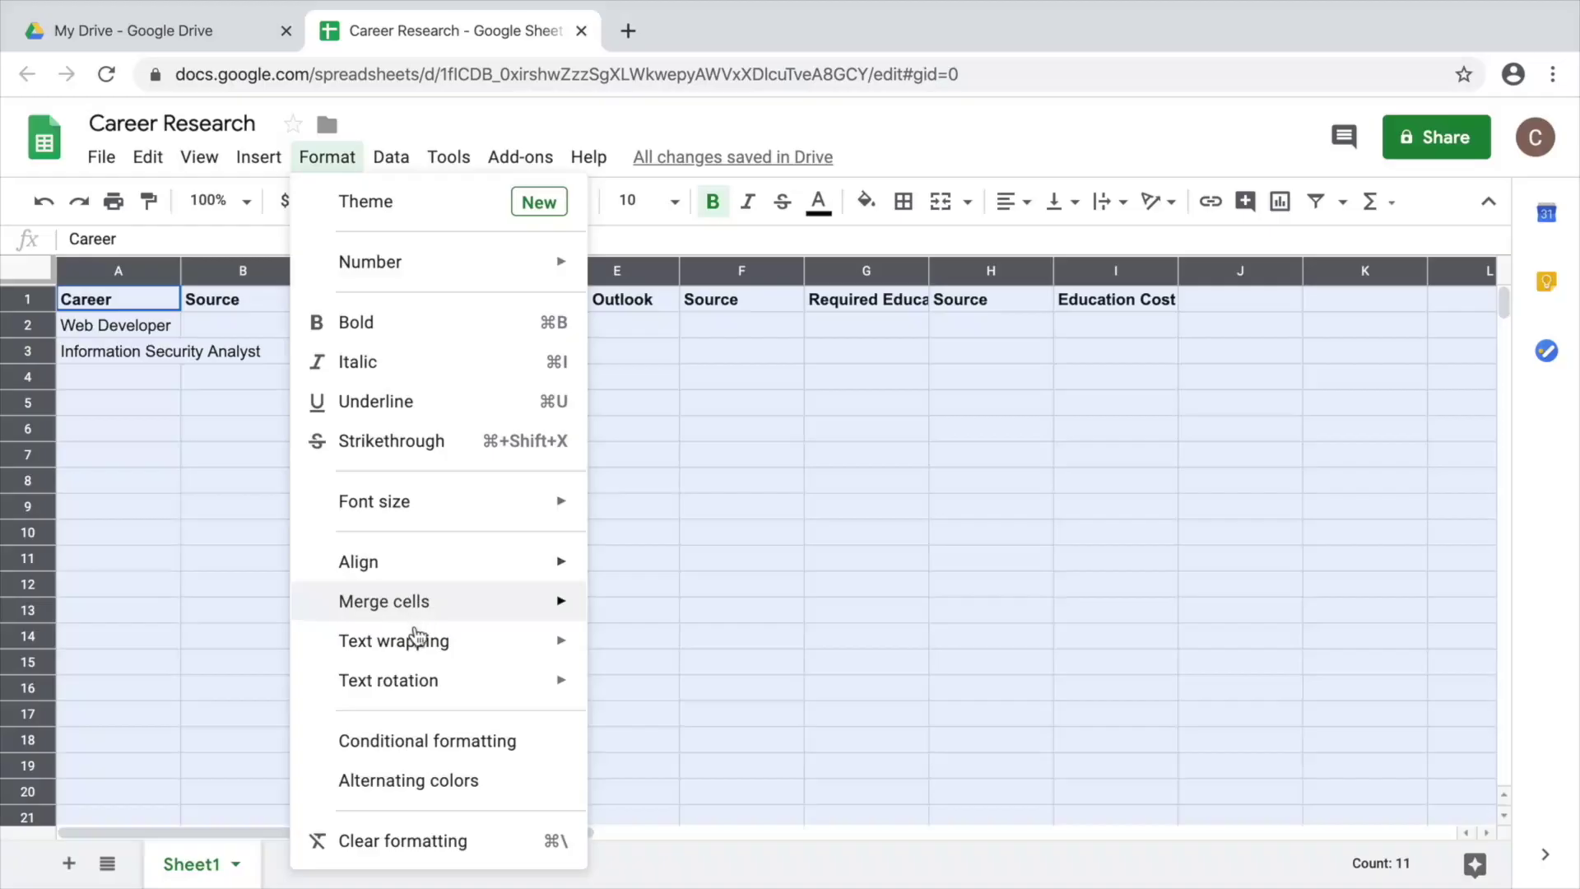
mouse_move(395, 641)
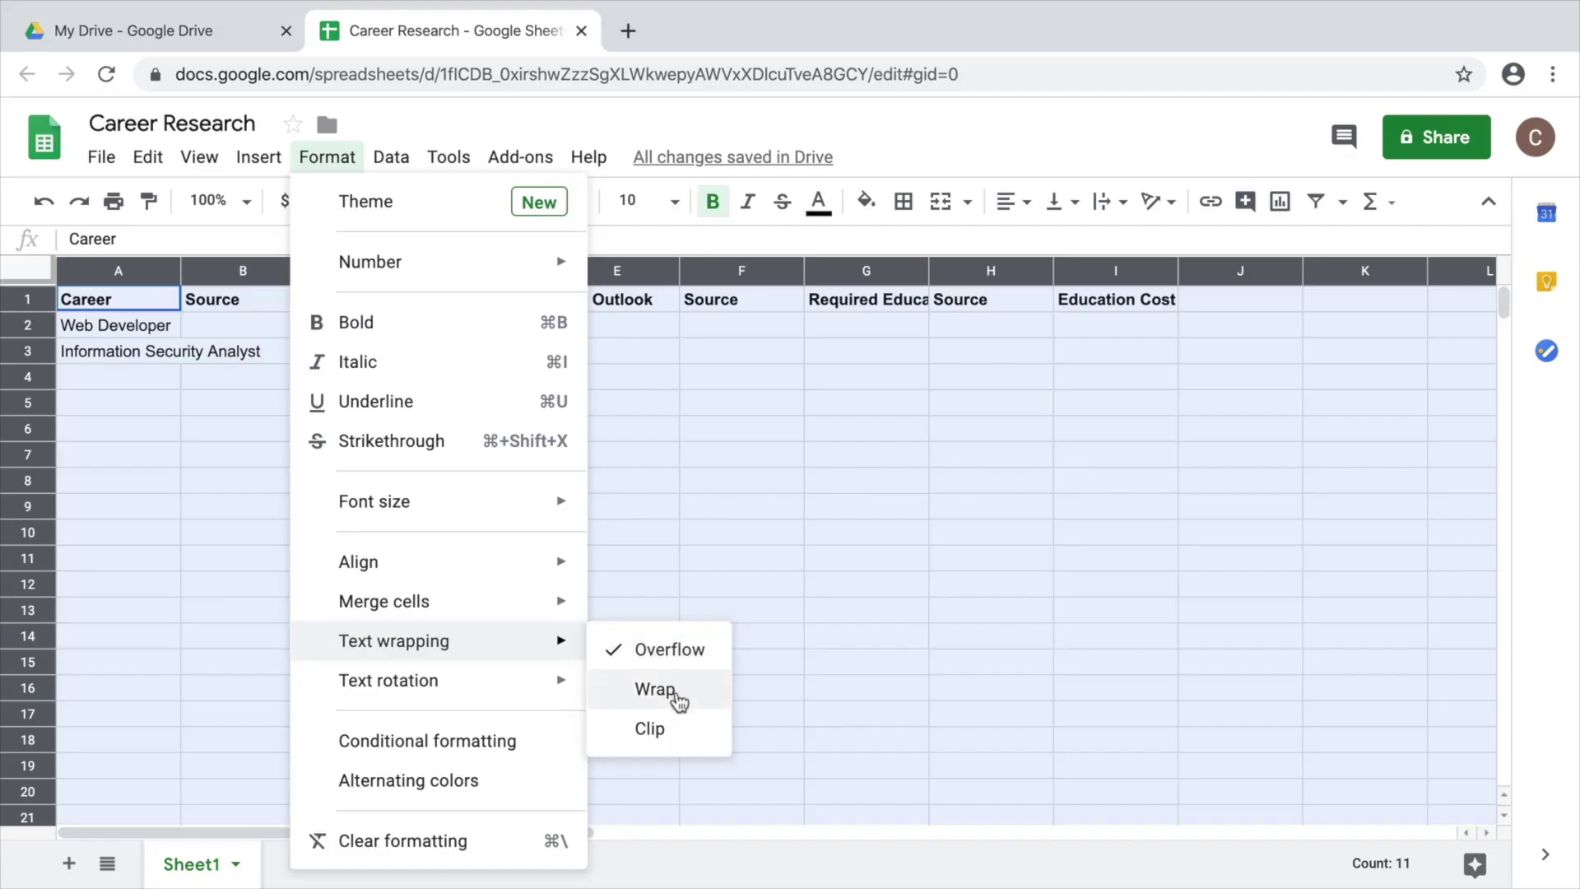
left_click(678, 698)
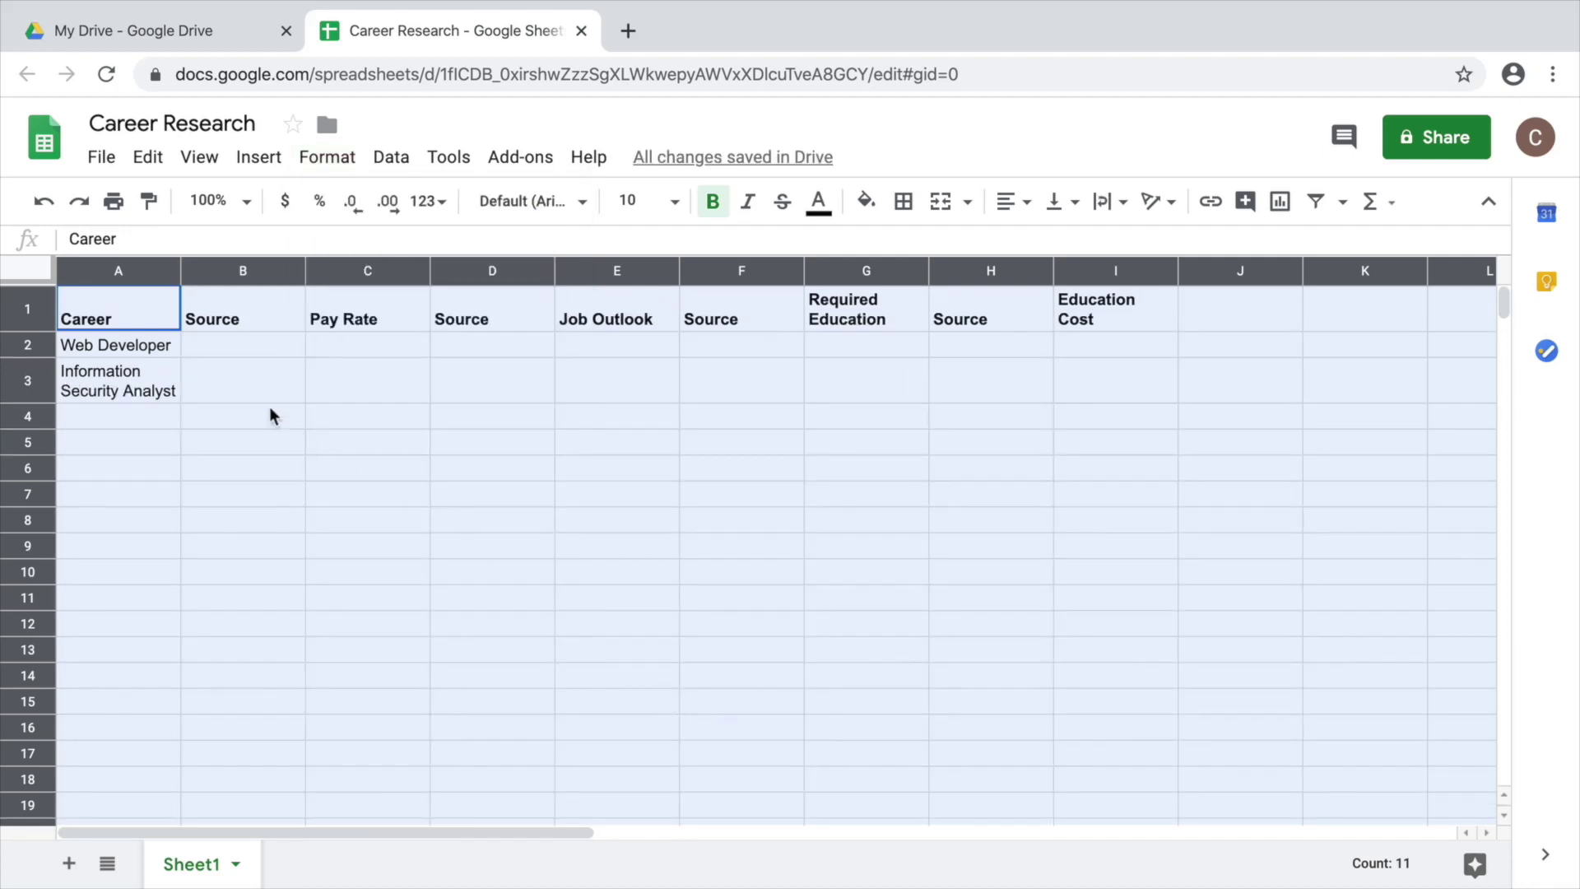
left_click(141, 313)
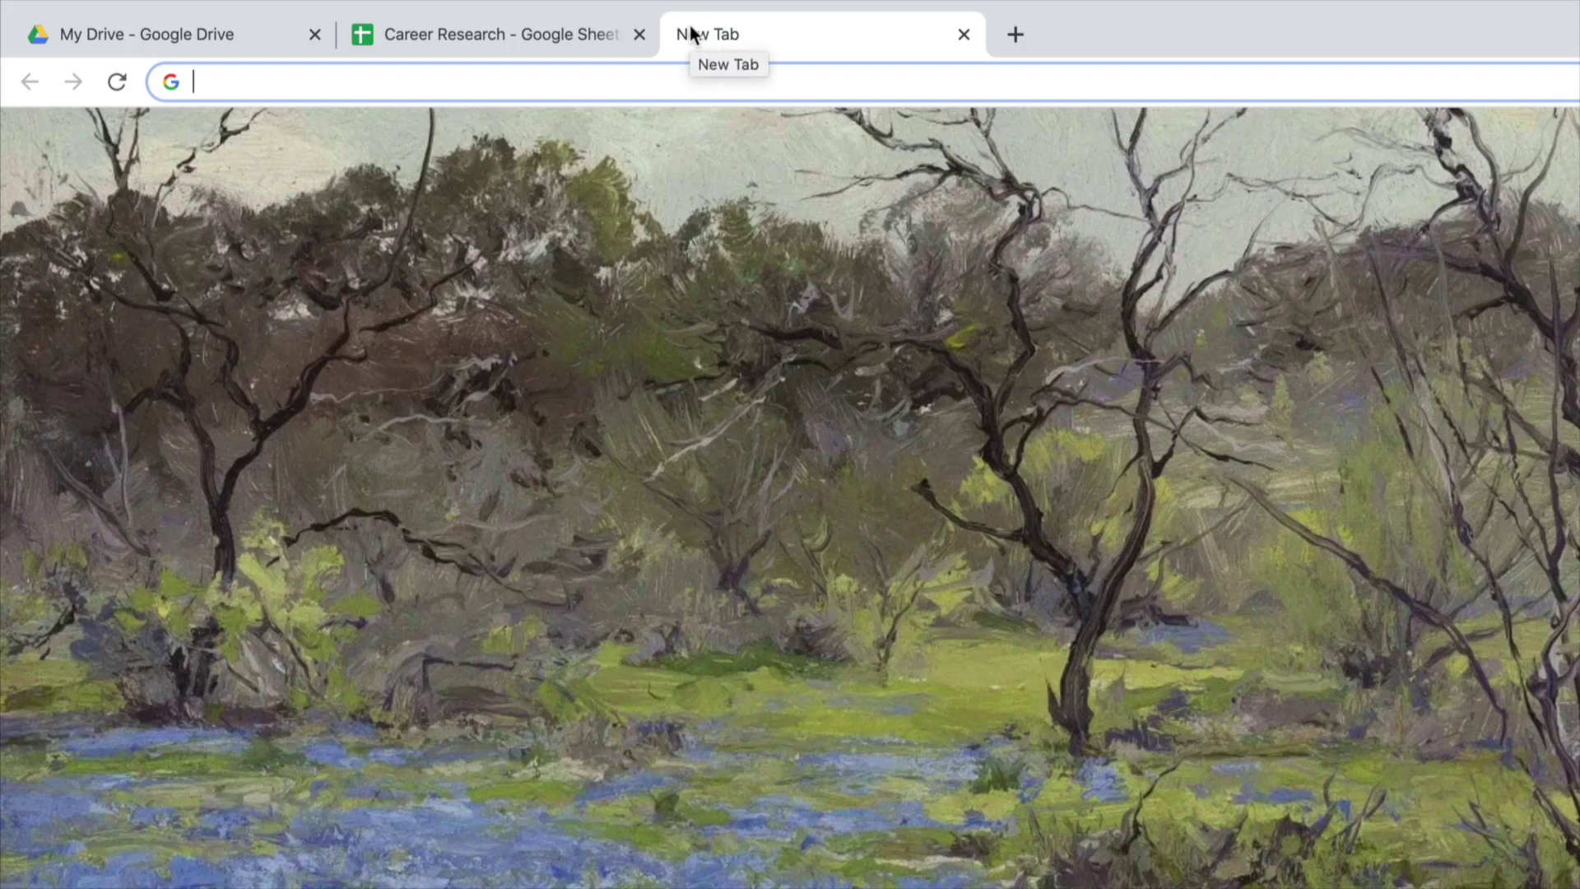
type("average pay ")
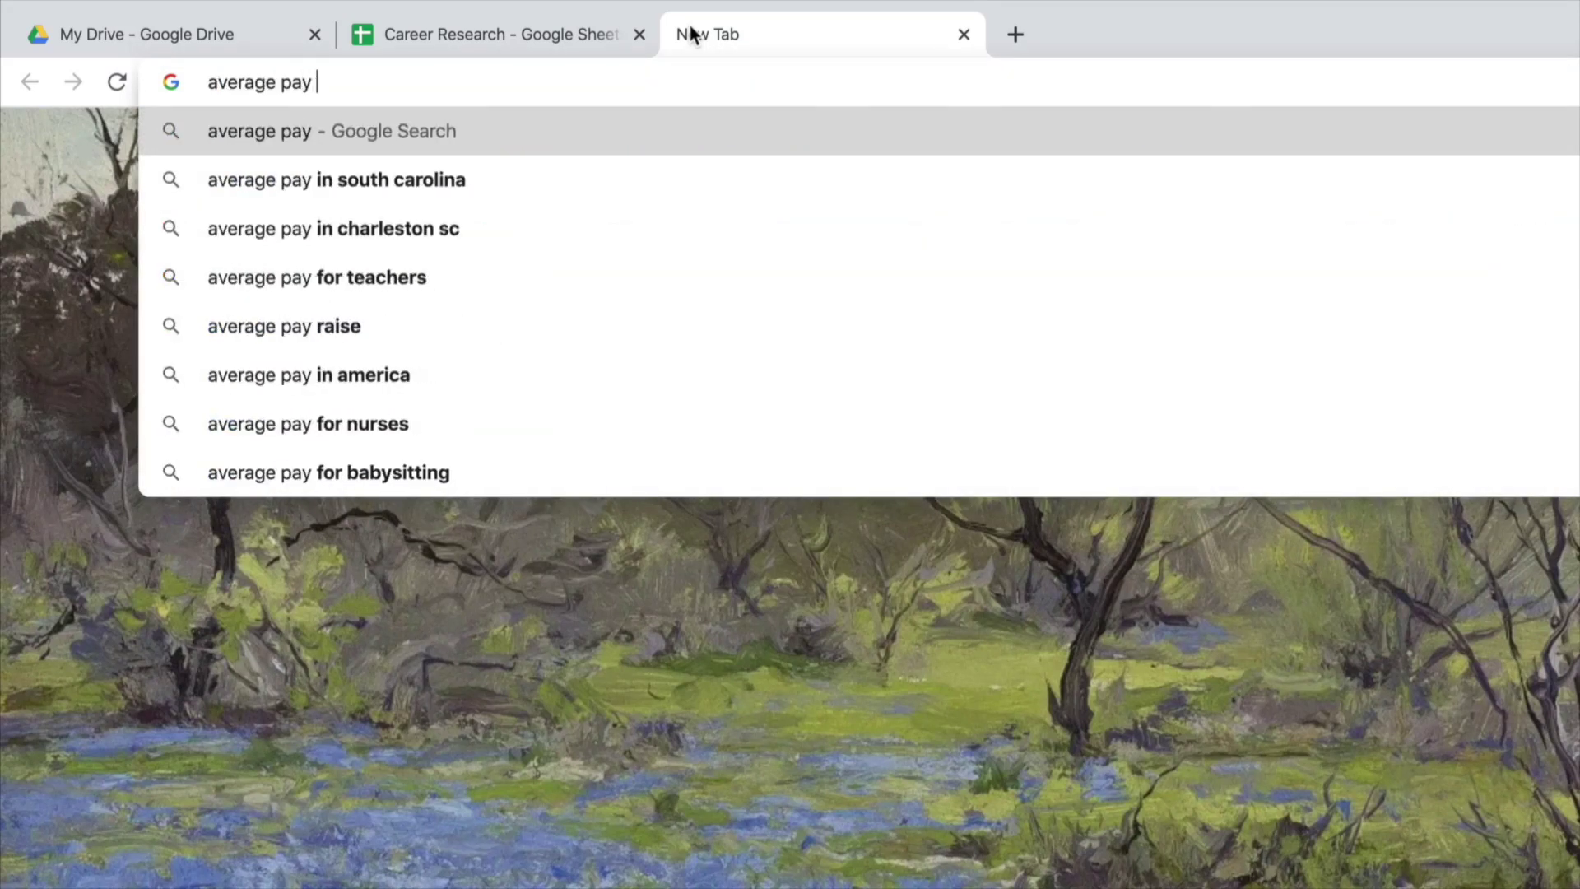
type("rate web ")
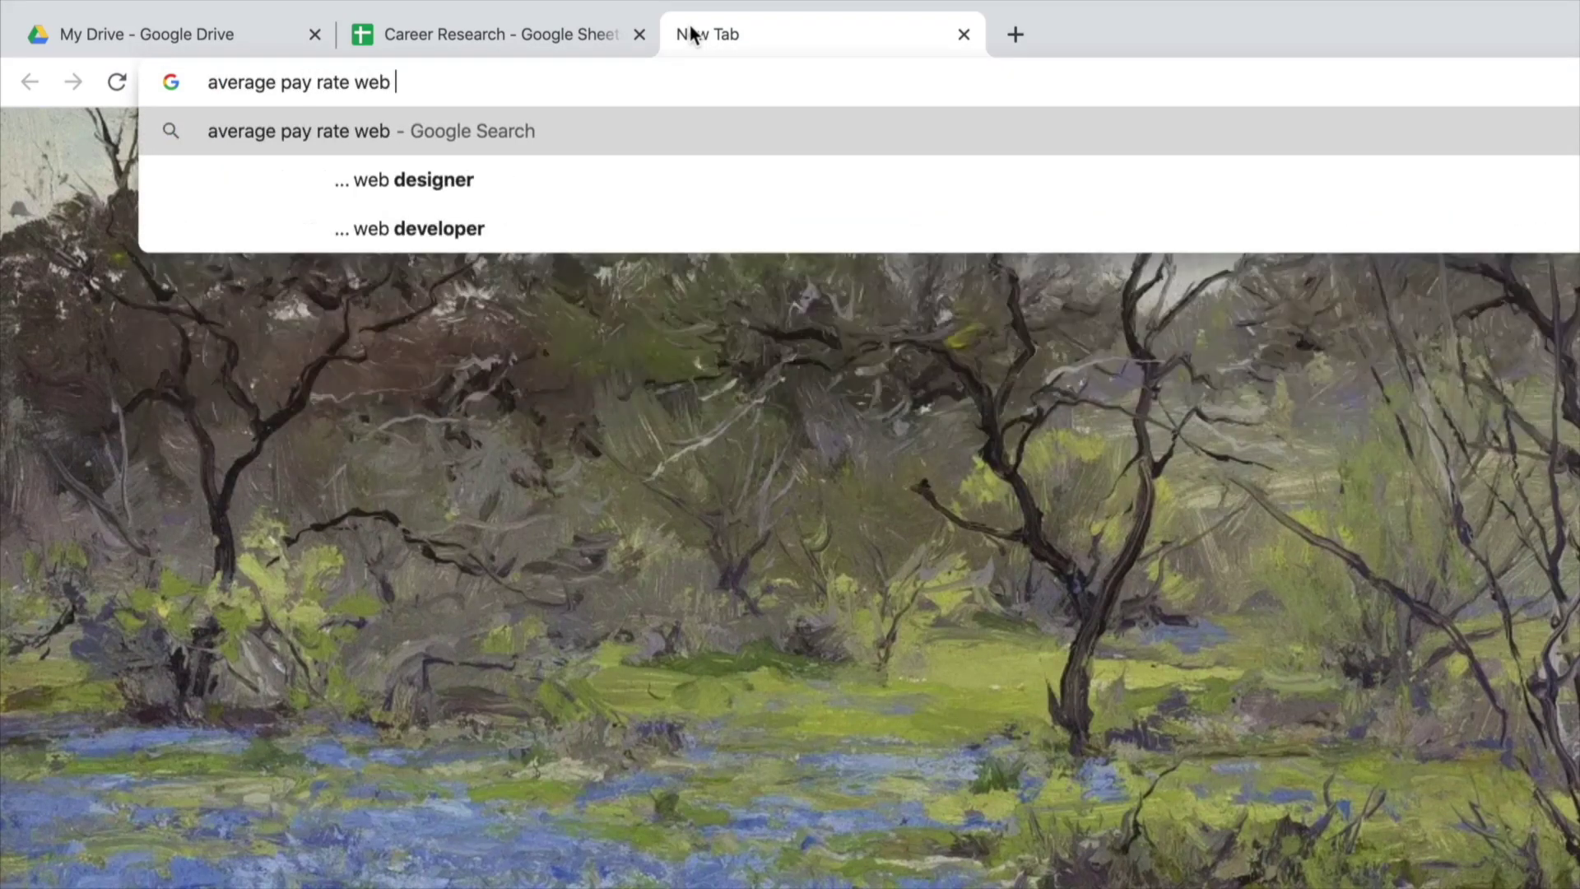
type("developer")
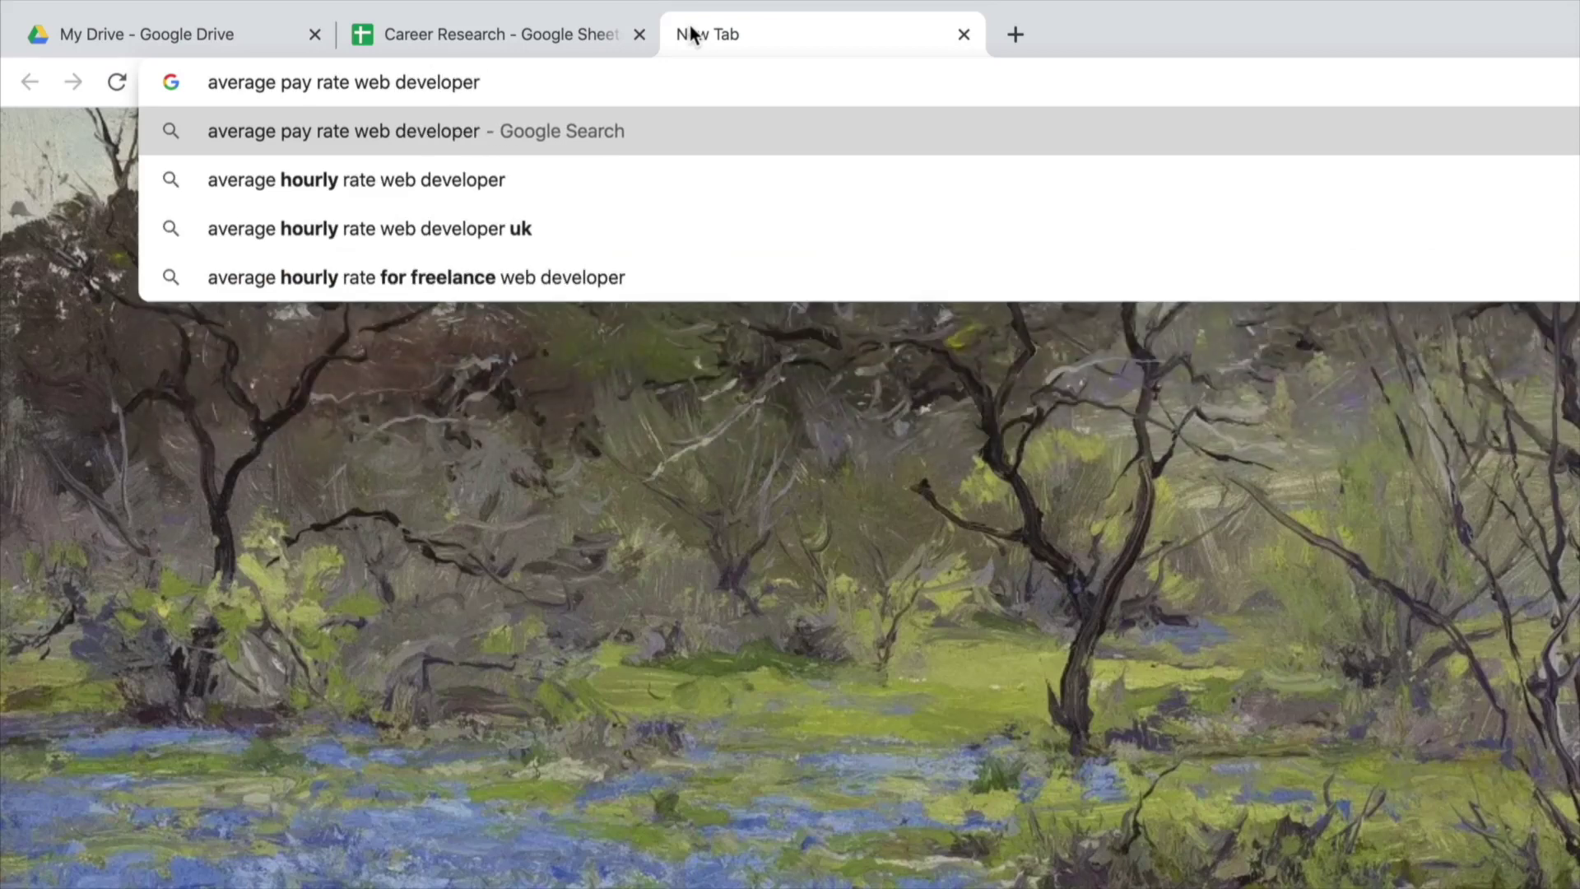
- Search Google for 'average pay rate web developer'
key("Return")
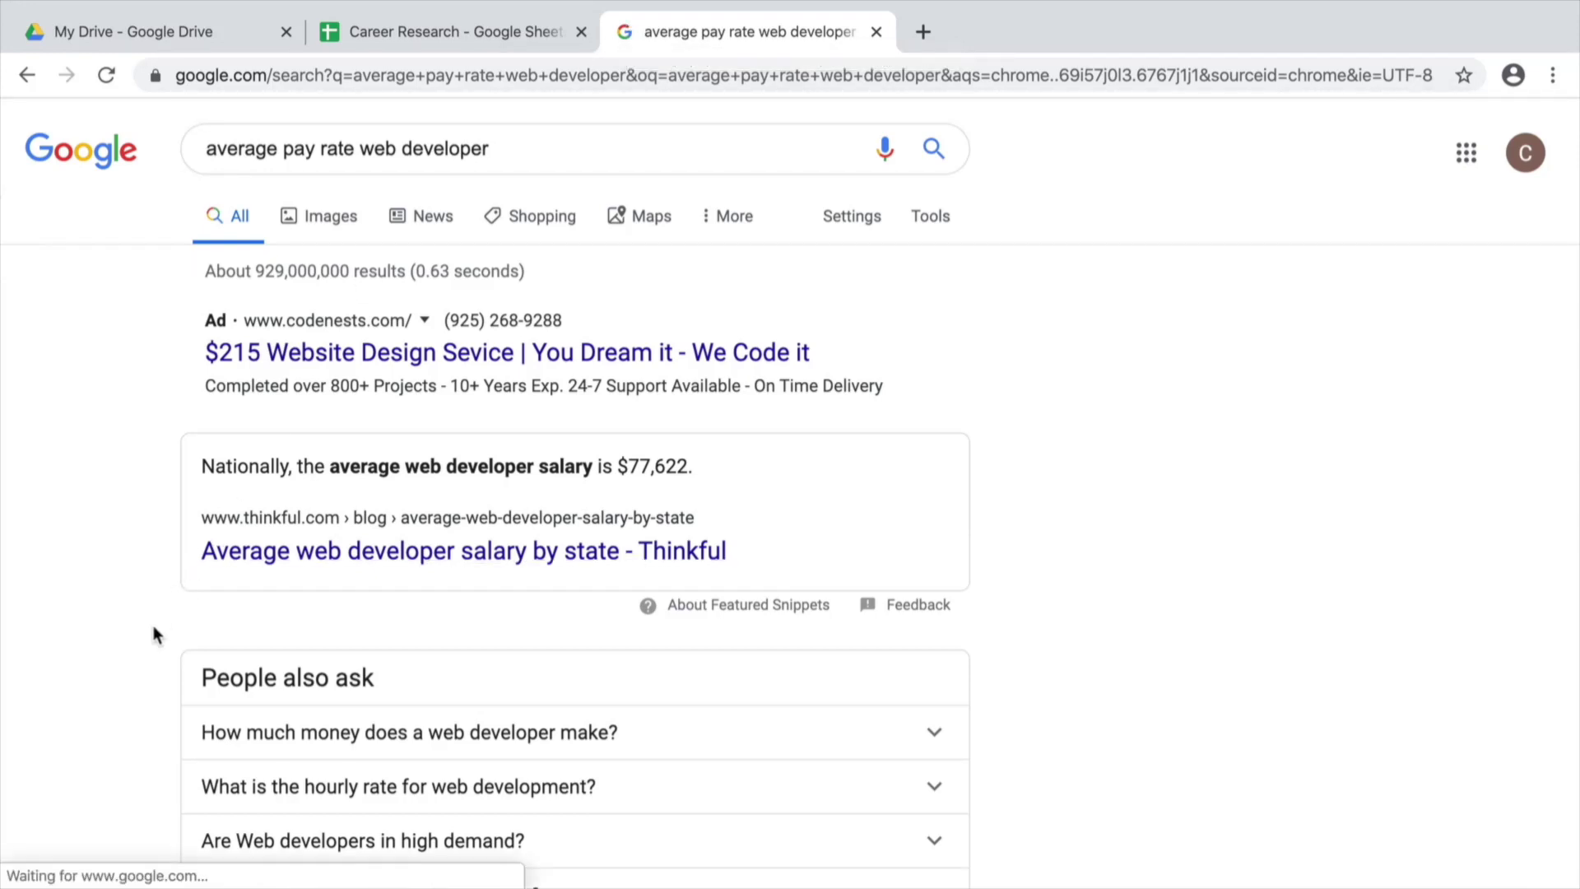
scroll(154, 626, "down", 2)
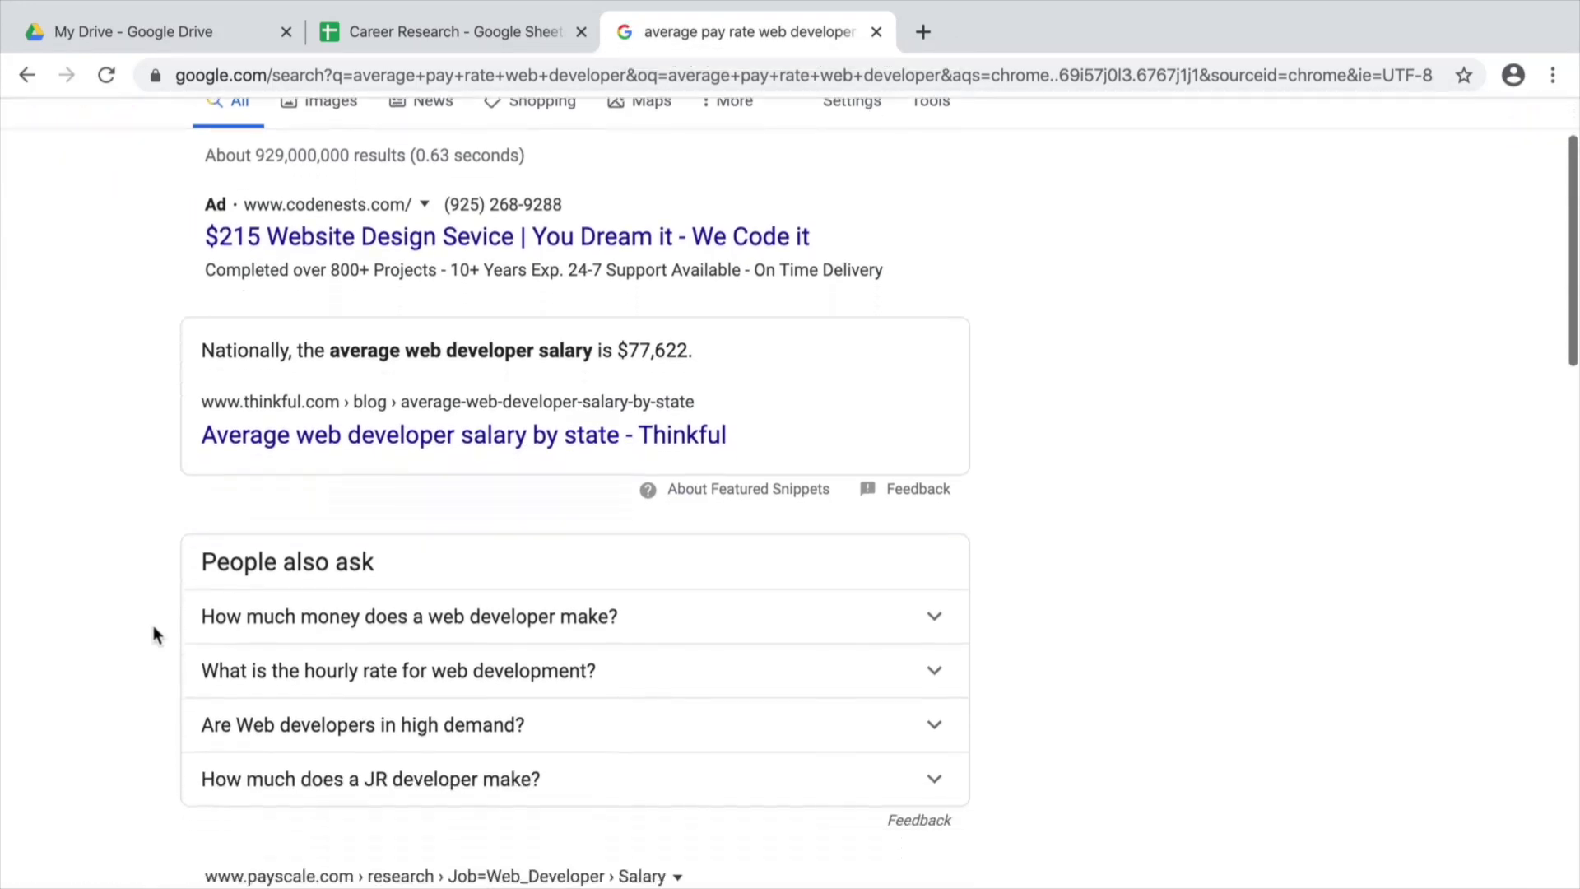
scroll(153, 627, "down", 3)
scroll(153, 626, "down", 2)
scroll(154, 625, "down", 1)
scroll(154, 627, "down", 2)
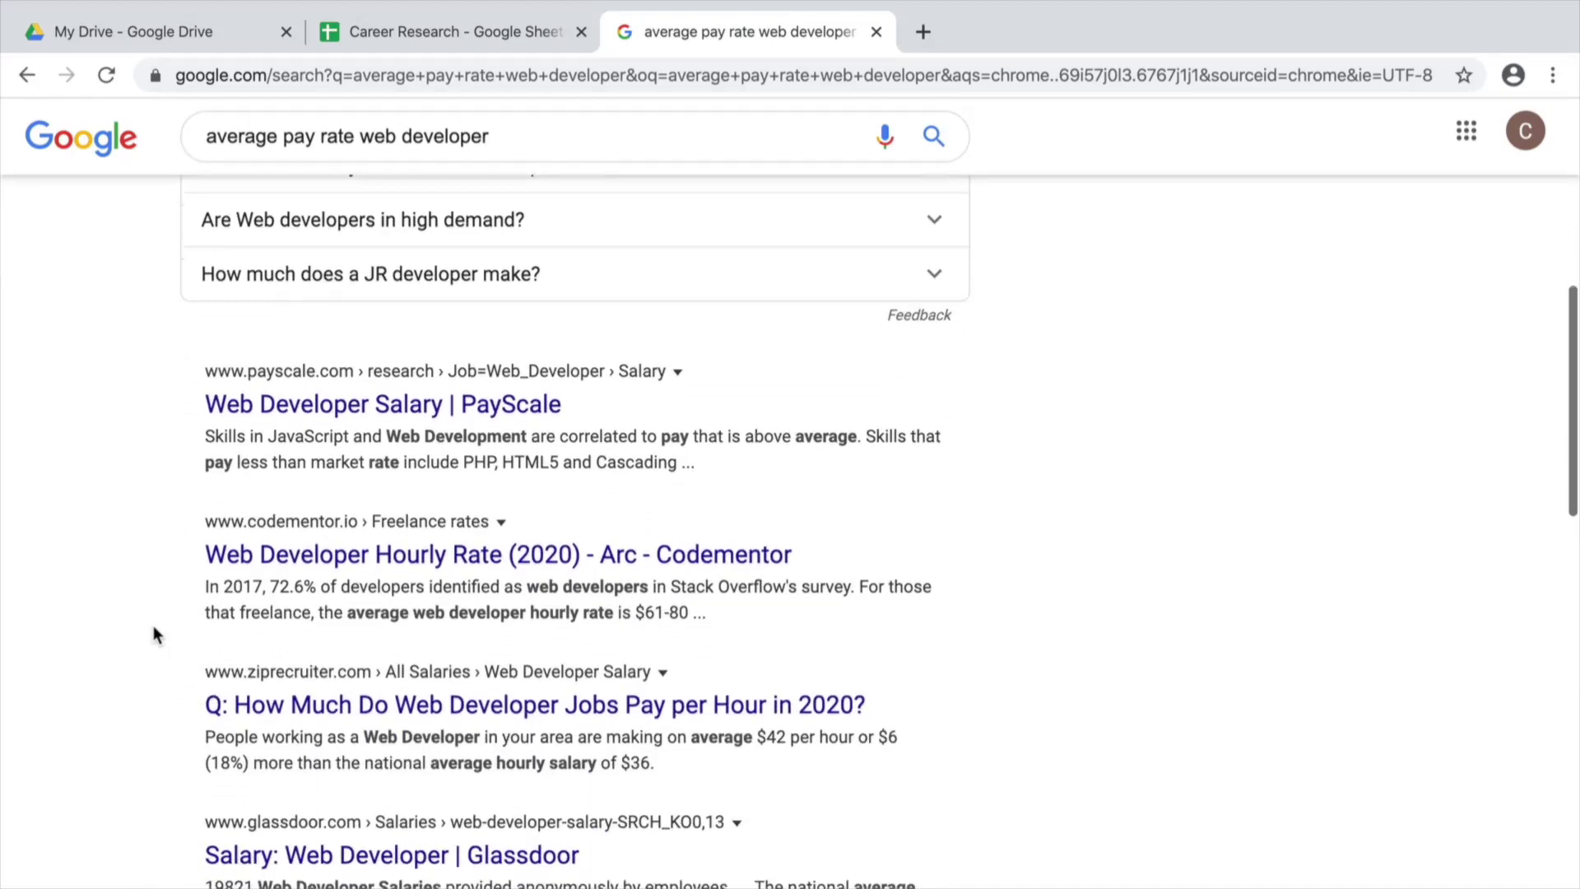
scroll(153, 626, "down", 2)
scroll(153, 626, "down", 1)
scroll(154, 625, "down", 1)
scroll(153, 625, "down", 1)
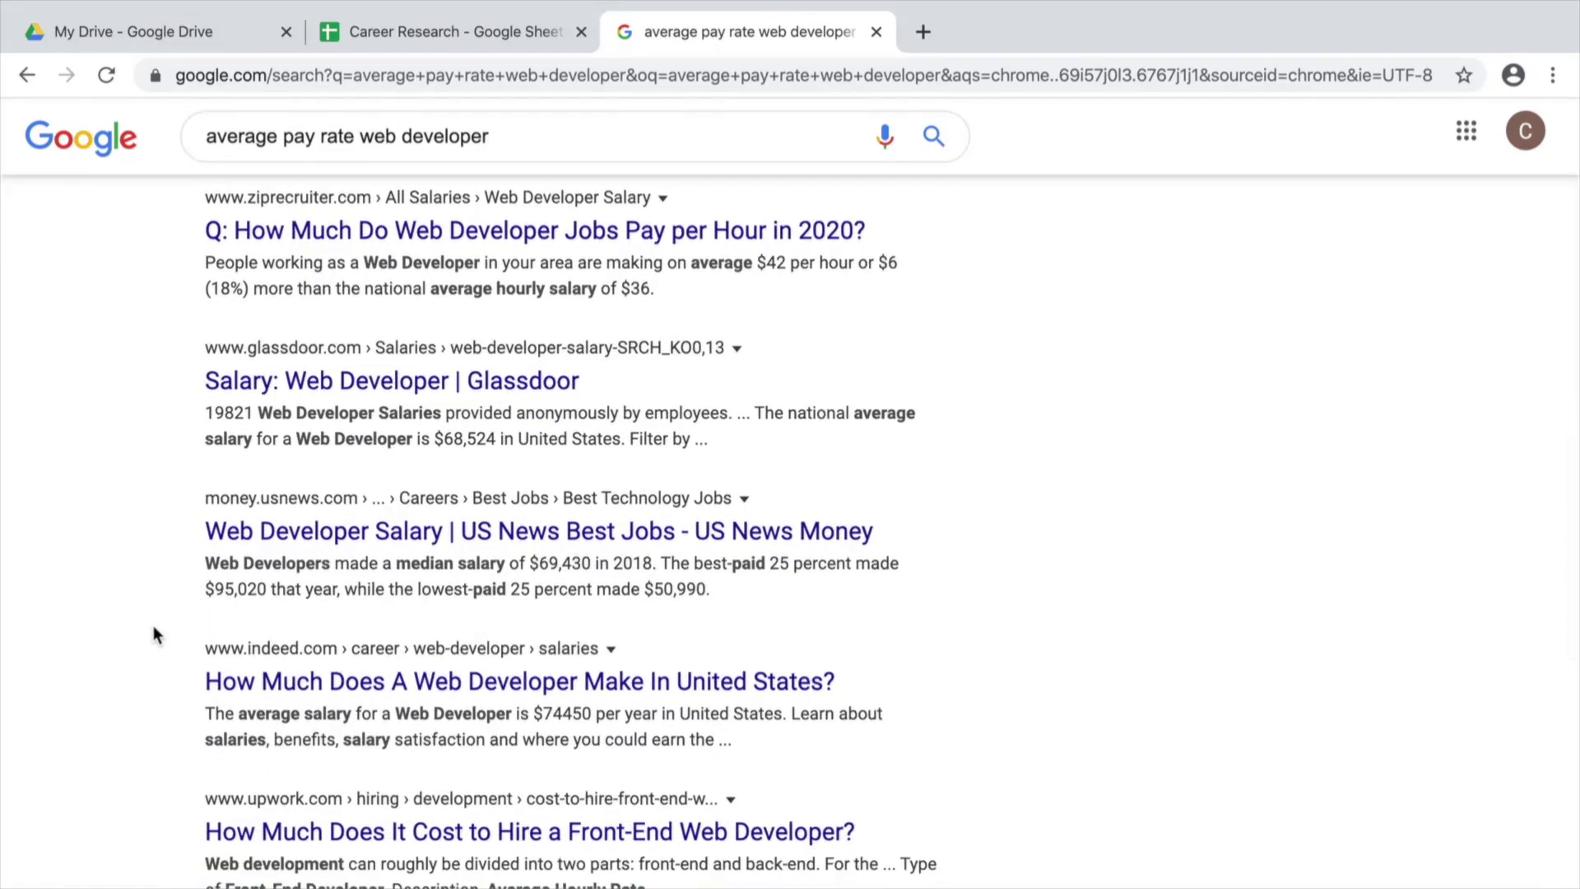
scroll(154, 626, "down", 2)
scroll(153, 626, "down", 1)
scroll(154, 625, "down", 1)
scroll(154, 626, "down", 1)
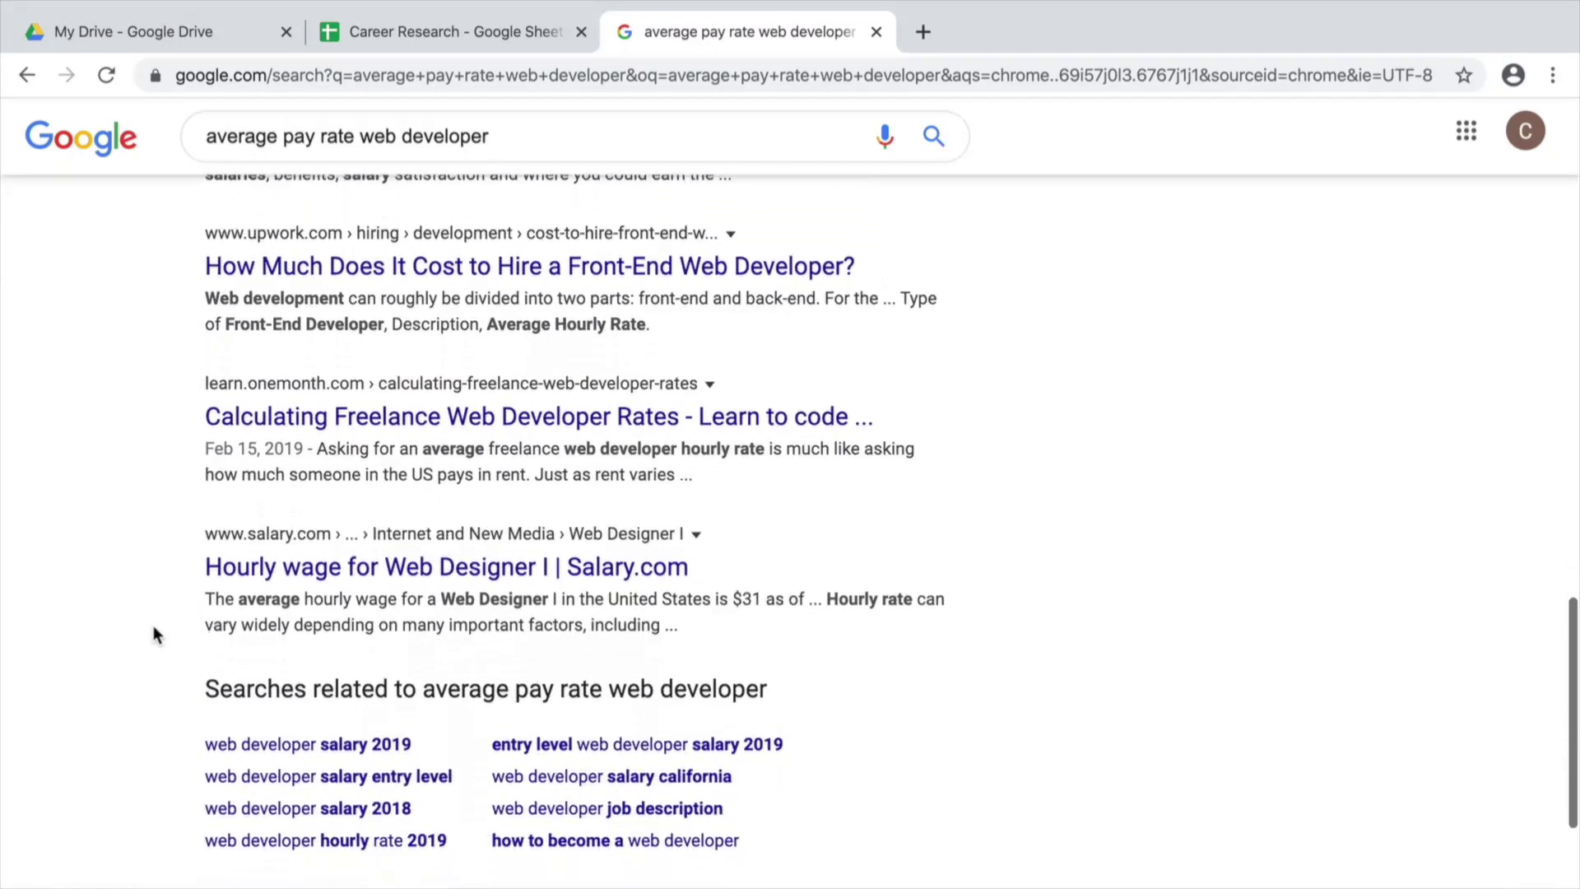
- Replace the query with a search for entry-level web developer salaries
left_click(287, 133)
triple_click(287, 133)
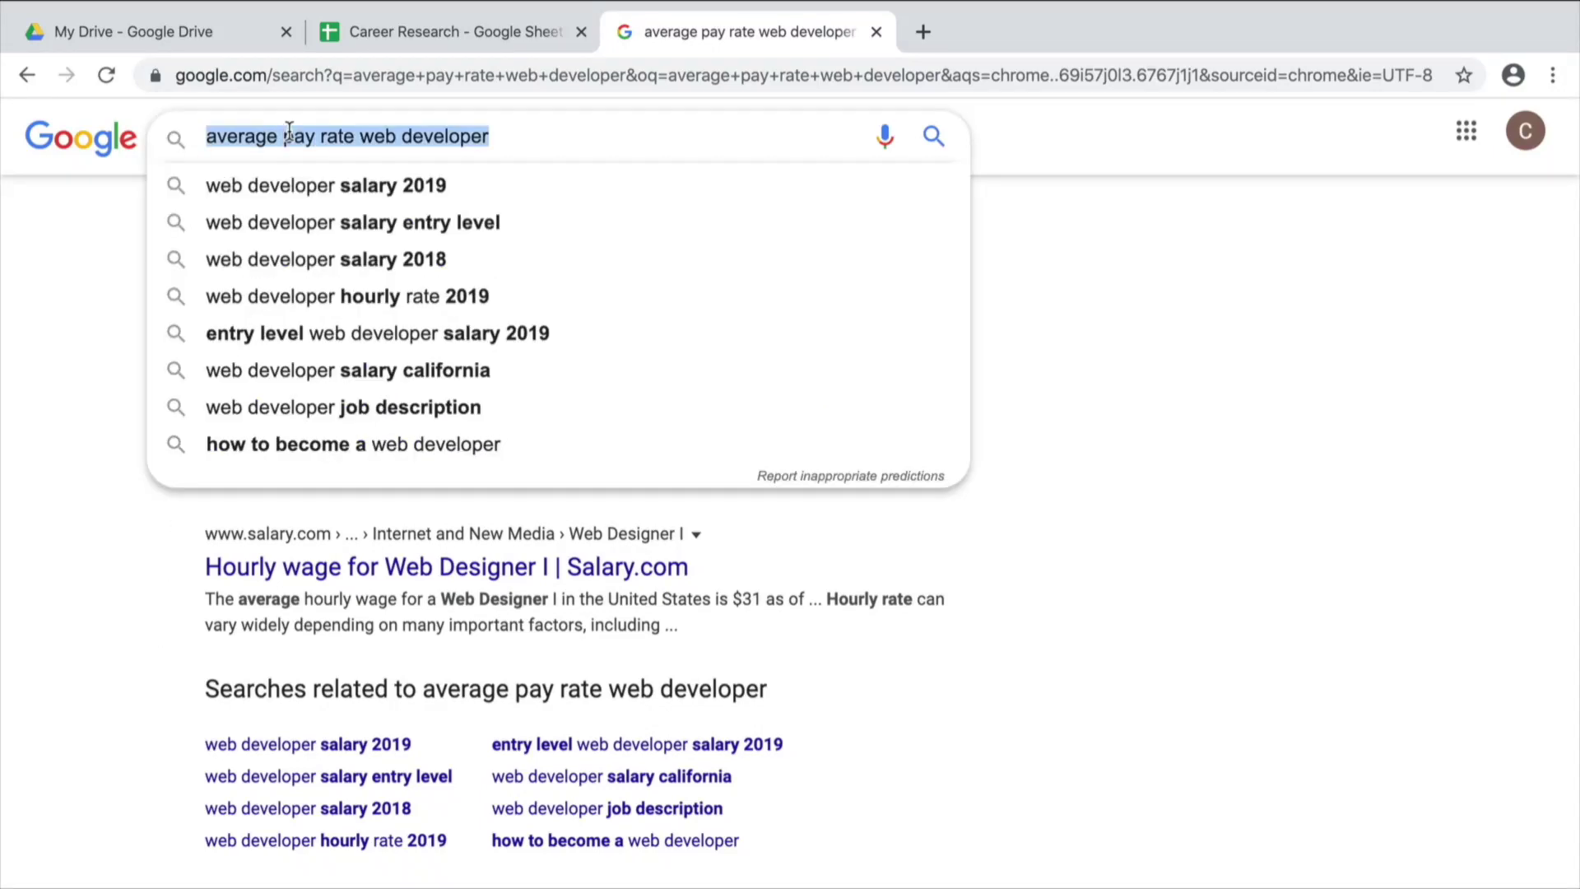
type("how much does an entry-level web ")
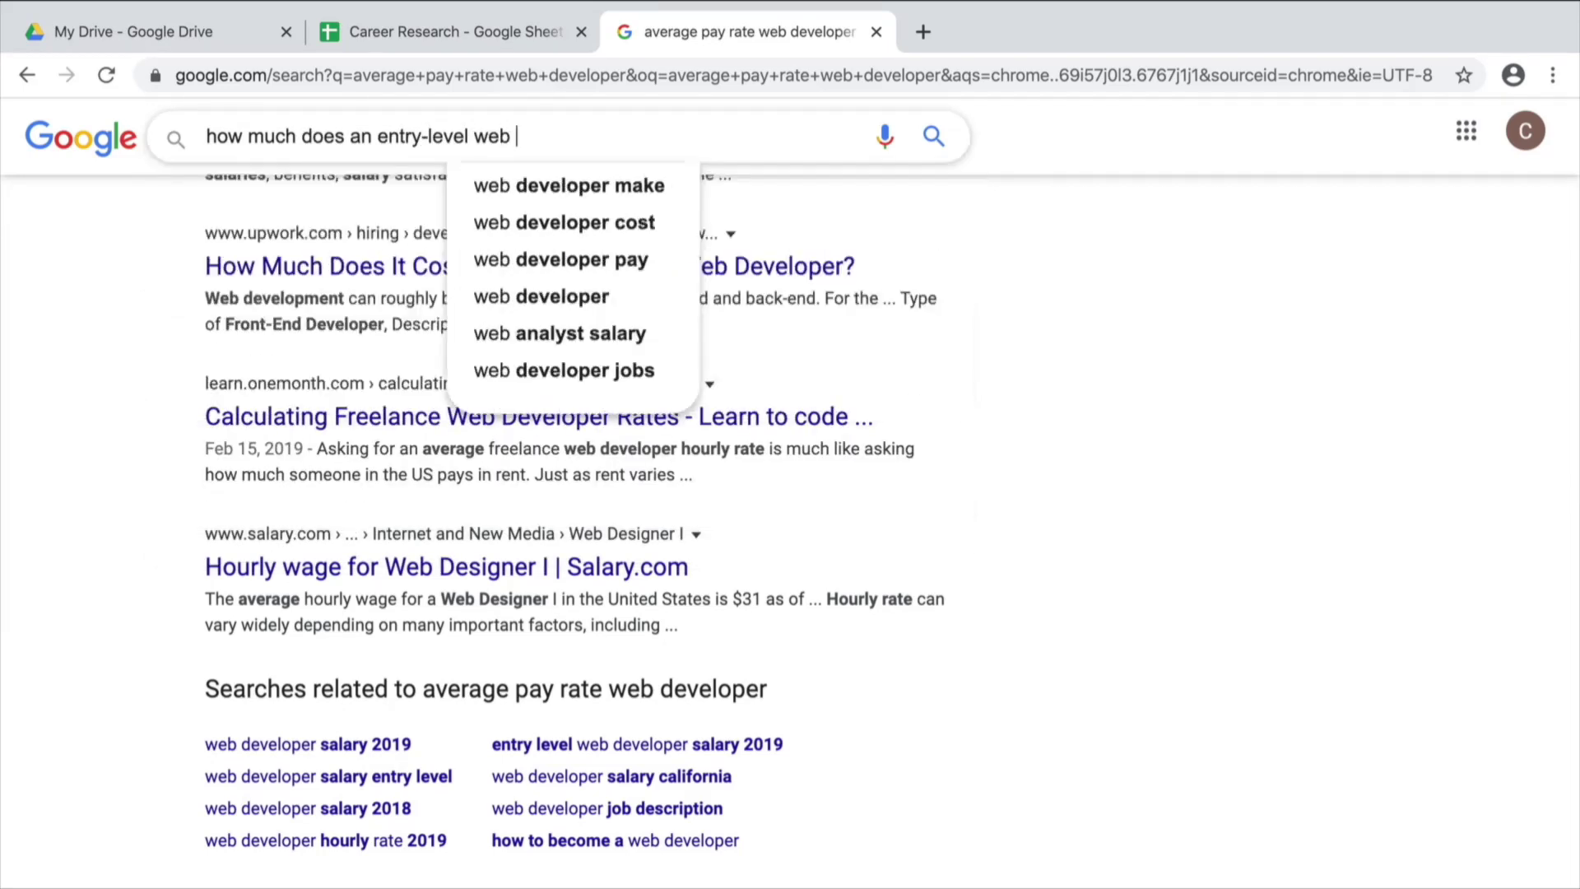
type("developer make?")
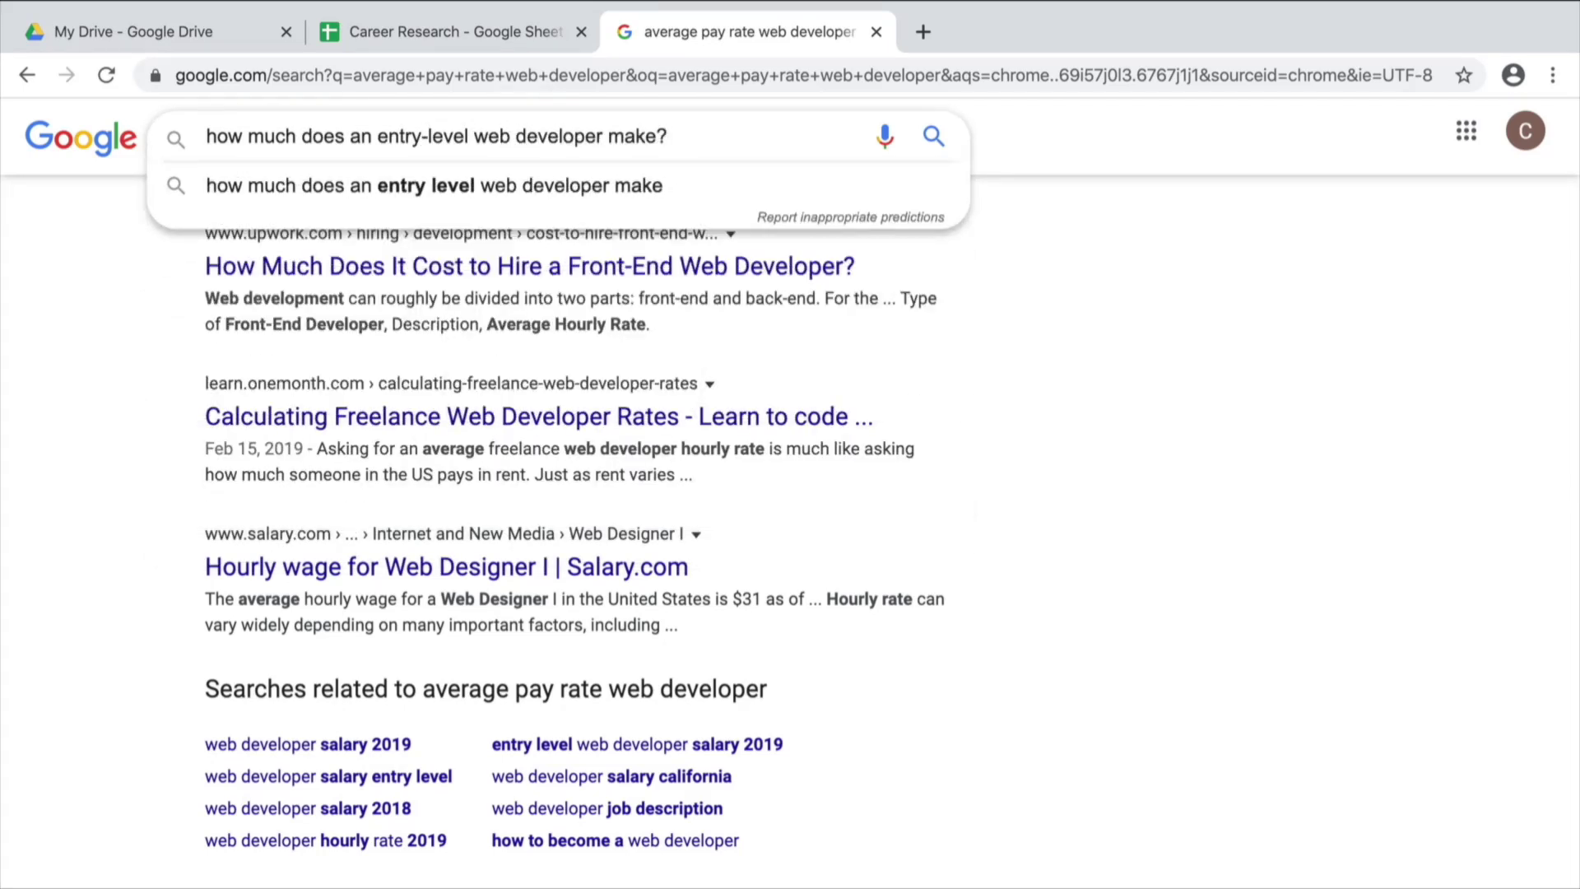
key("Return")
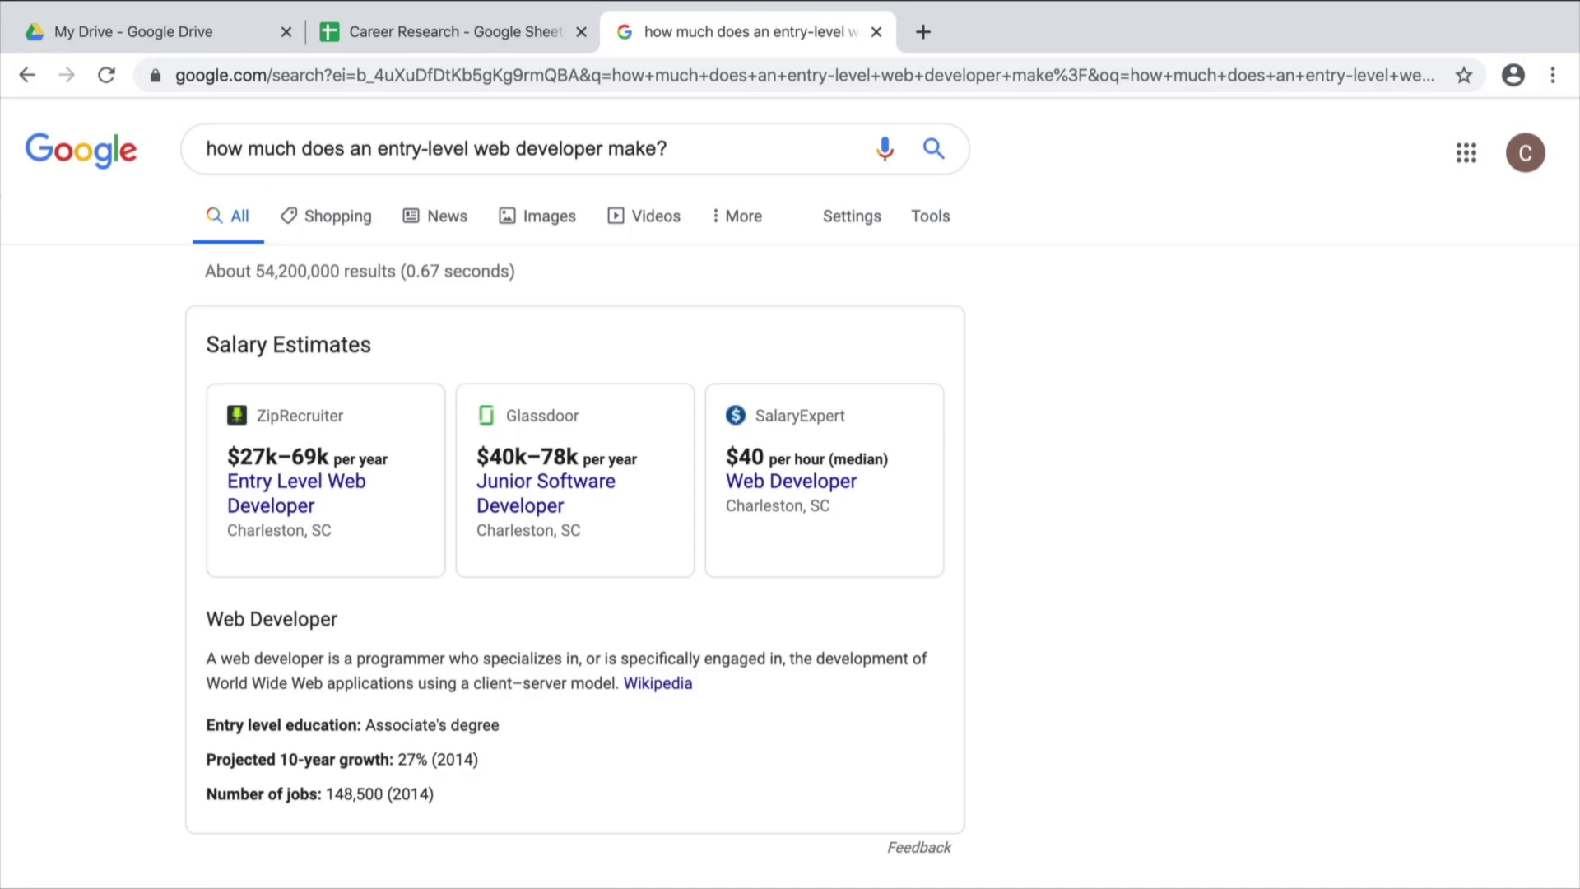
scroll(153, 449, "down", 1)
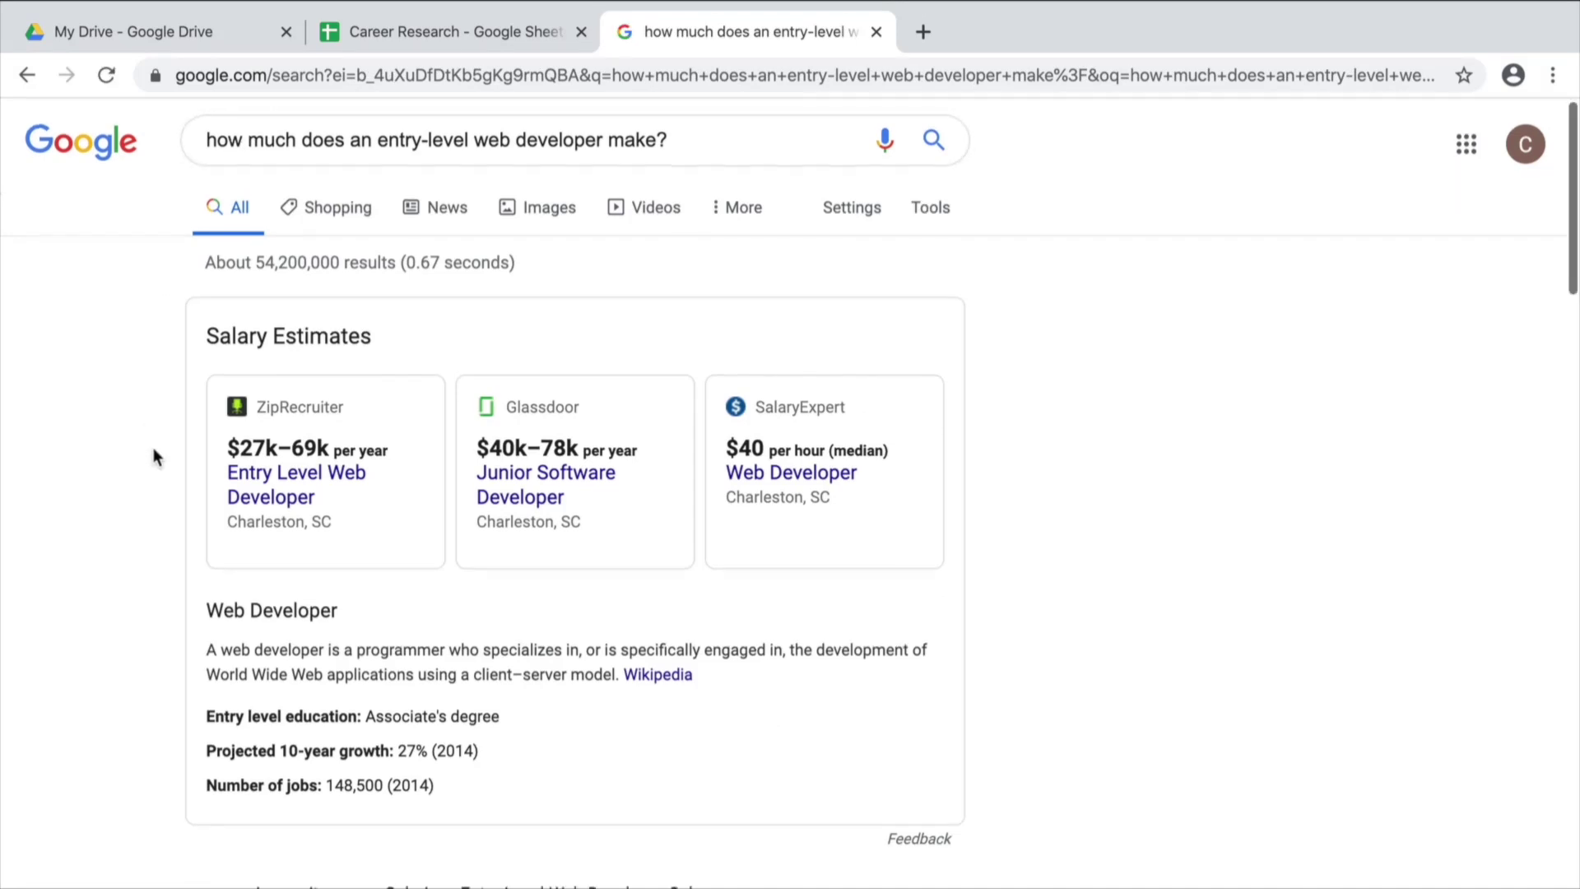
scroll(153, 448, "down", 3)
scroll(154, 449, "down", 2)
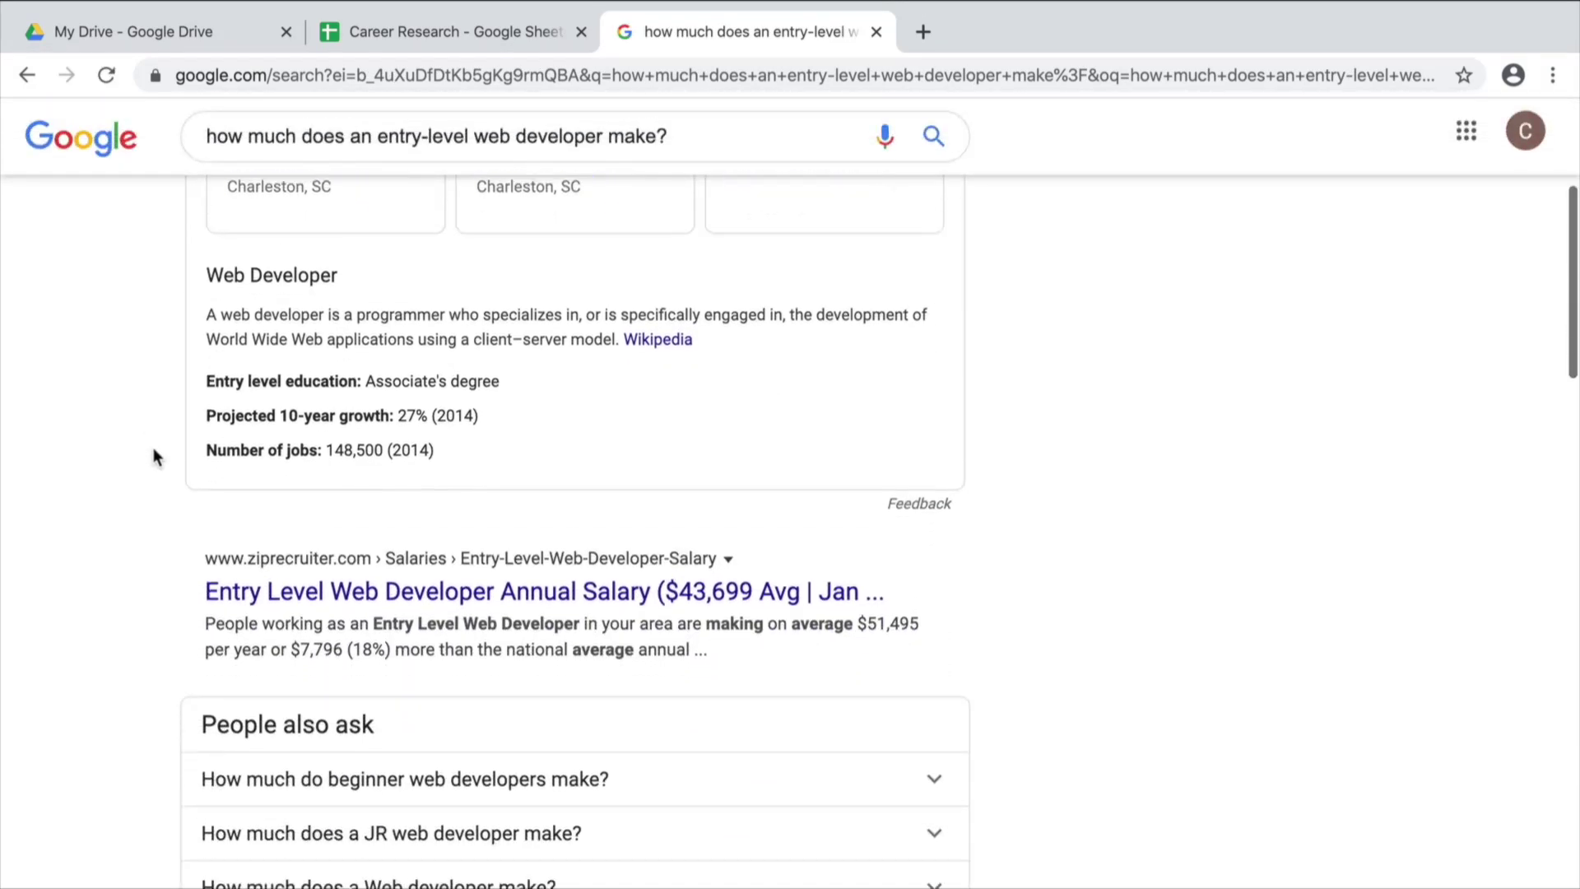
scroll(153, 448, "down", 2)
scroll(153, 447, "down", 2)
scroll(154, 448, "down", 1)
scroll(153, 448, "down", 1)
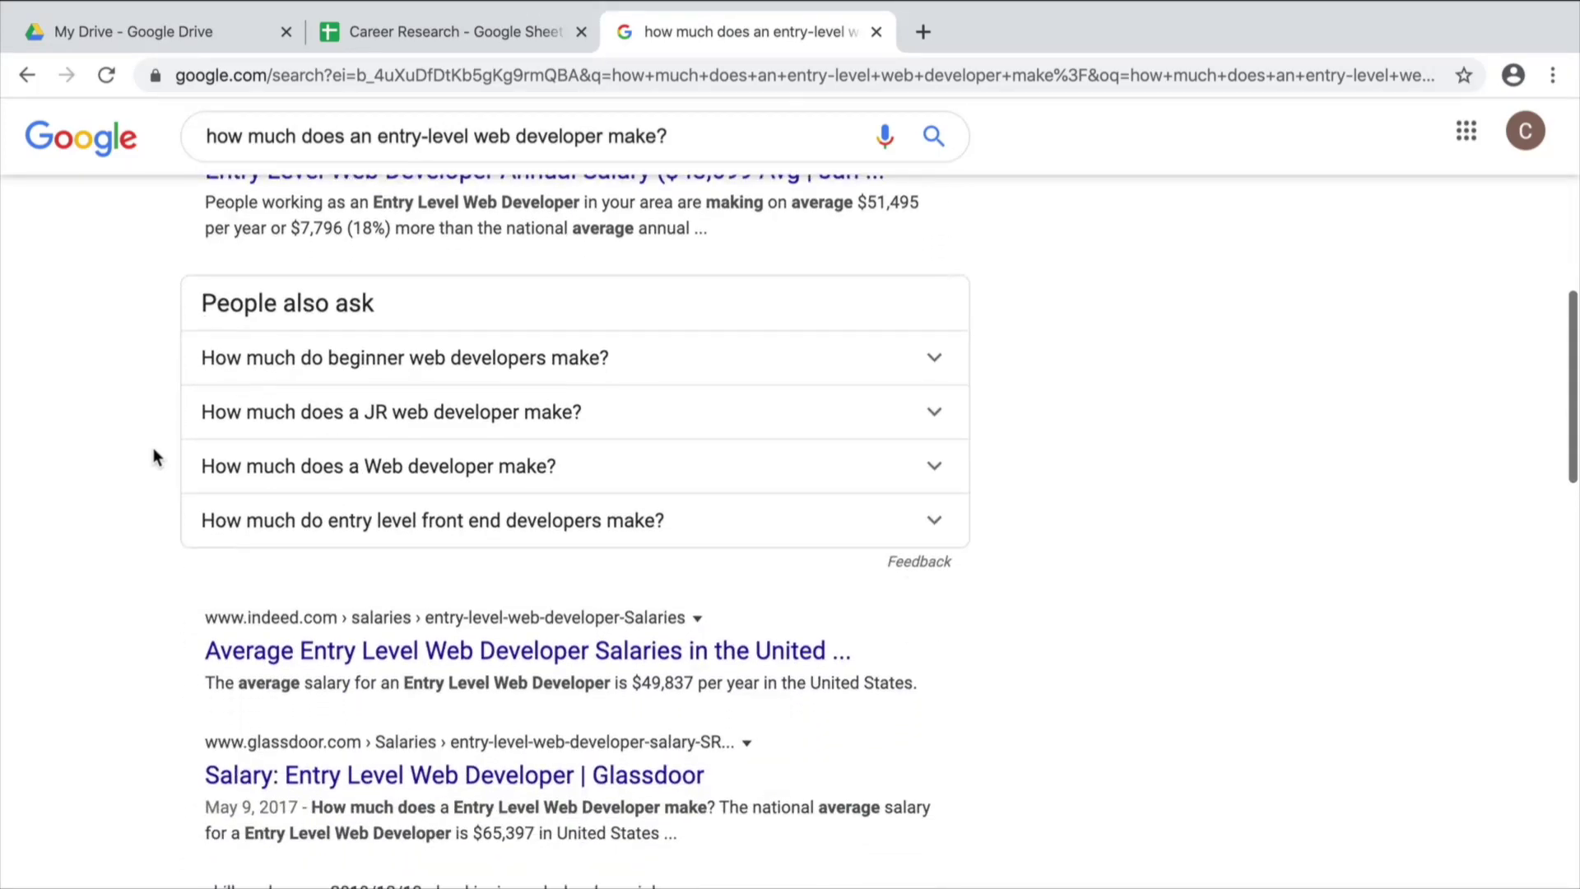
scroll(153, 449, "down", 2)
scroll(154, 448, "down", 1)
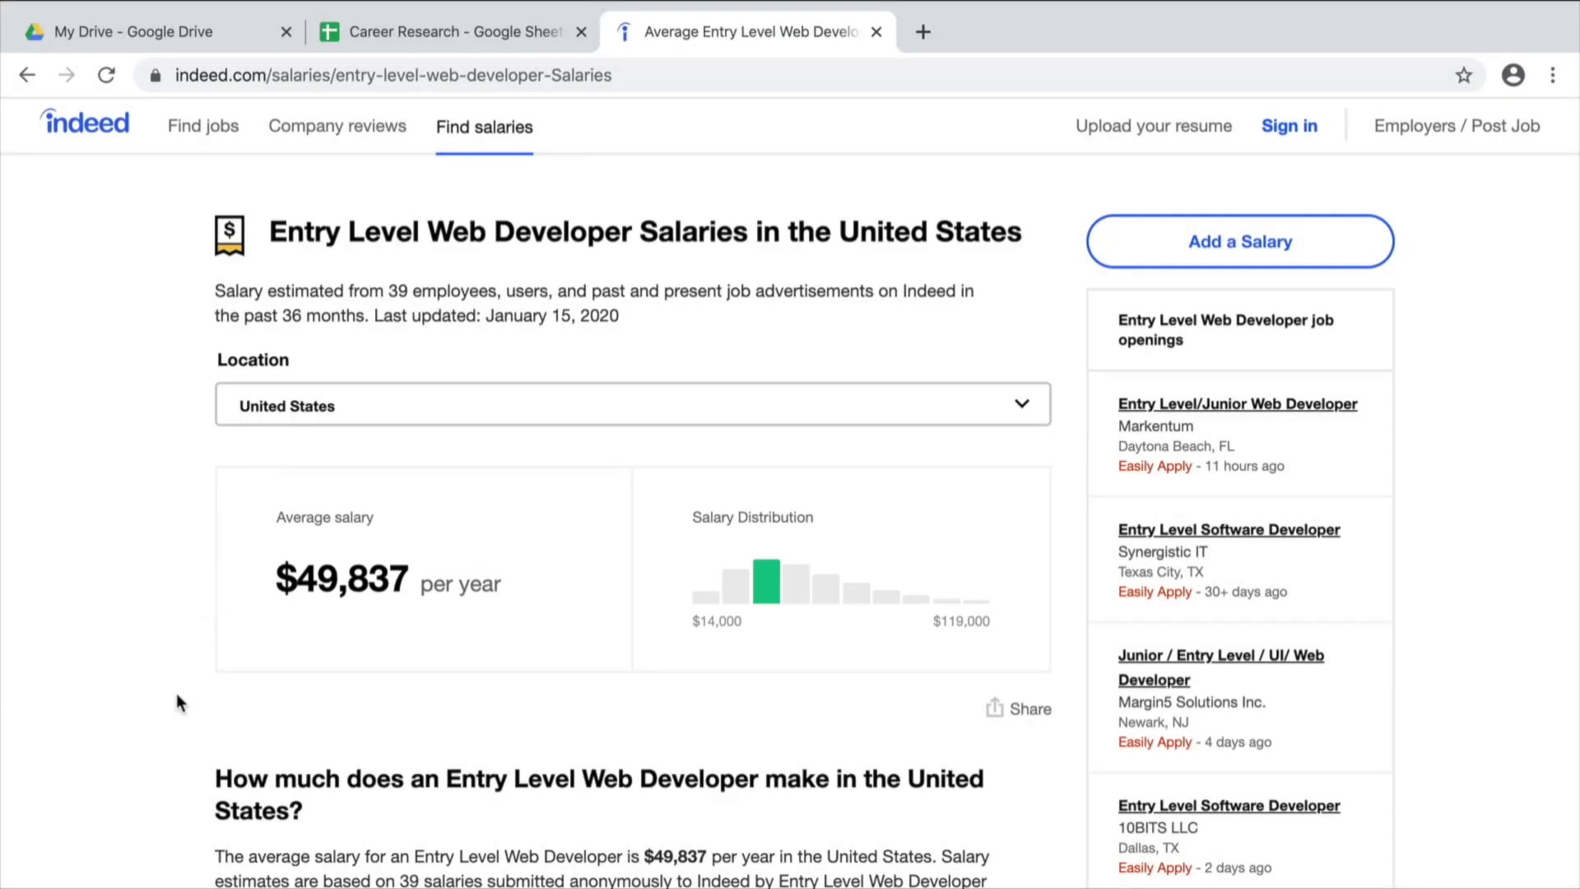
scroll(177, 702, "down", 1)
scroll(177, 702, "down", 3)
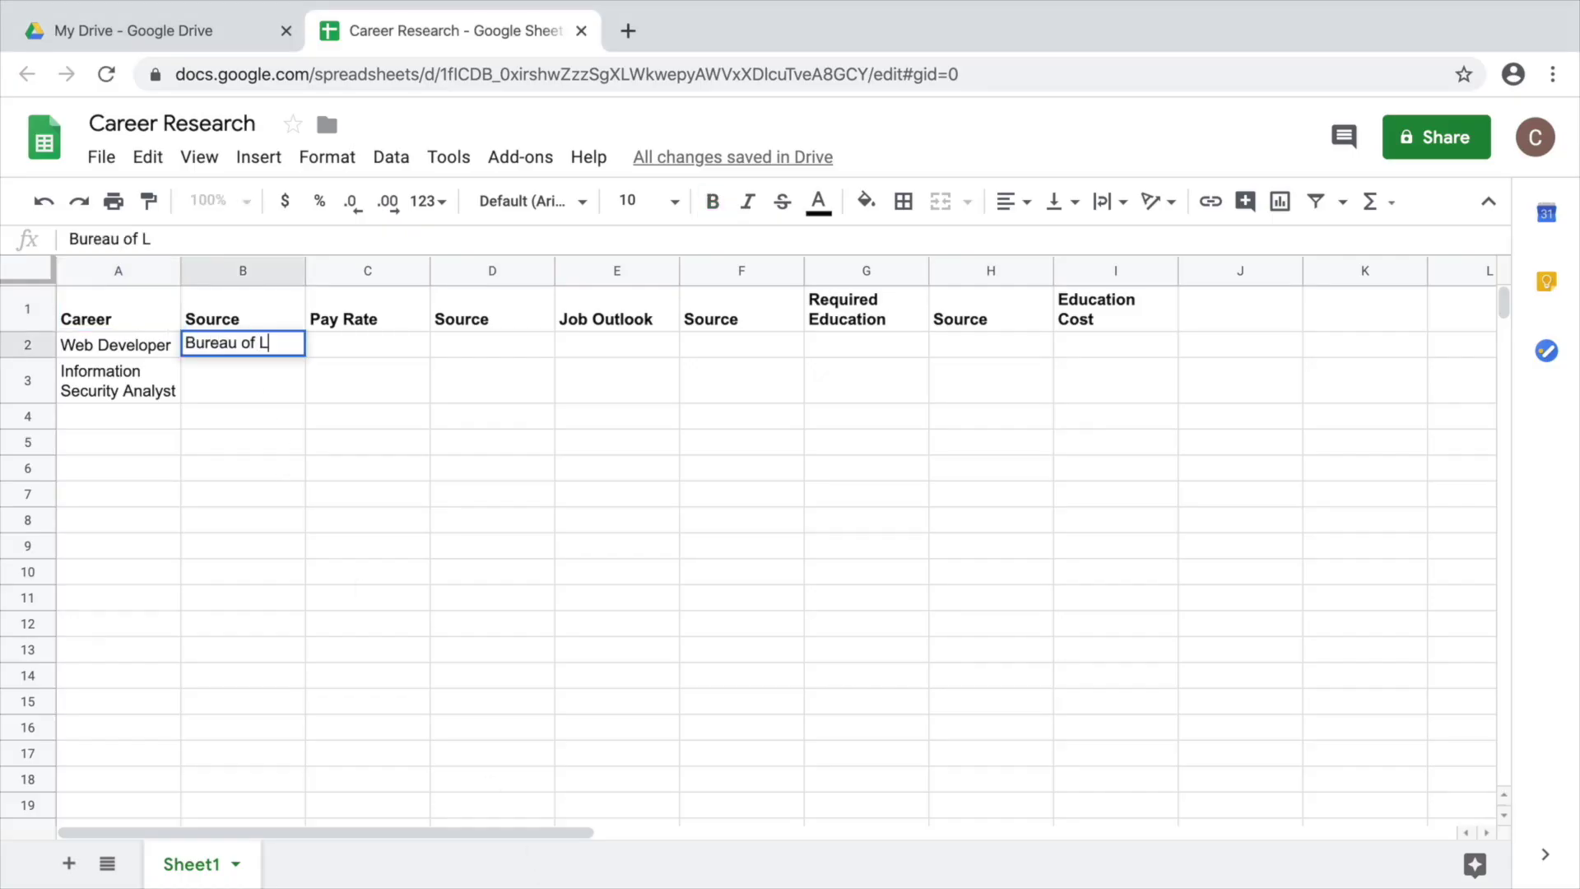
type("Statistics")
- Enter Bureau of Labor Statistics, Salary Information Website and Job Search Website on new rows in column B
key("Return")
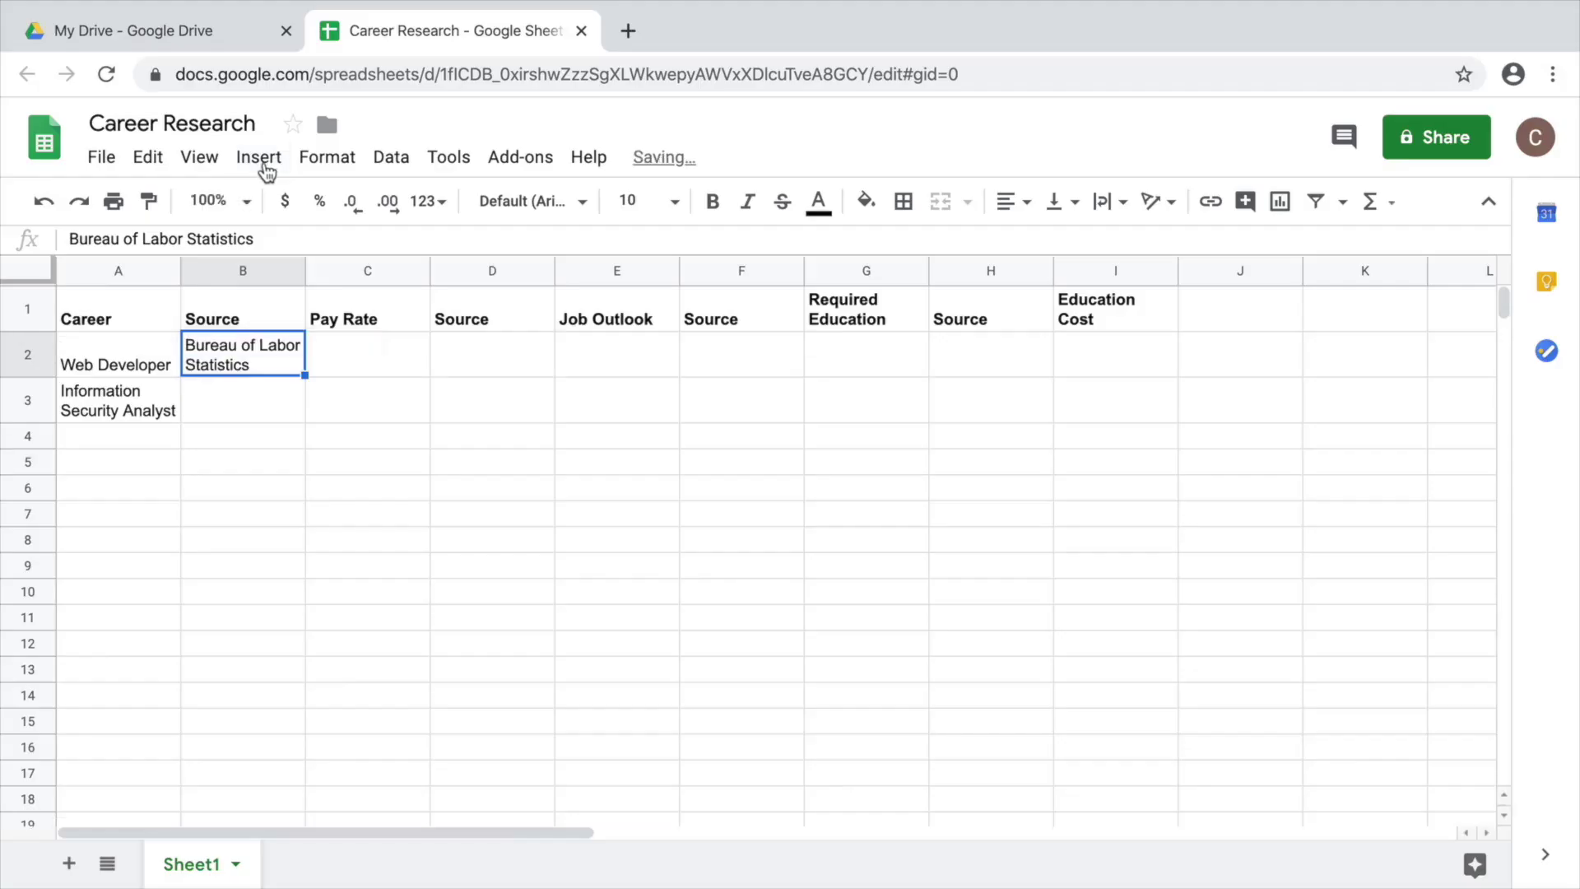
left_click(258, 156)
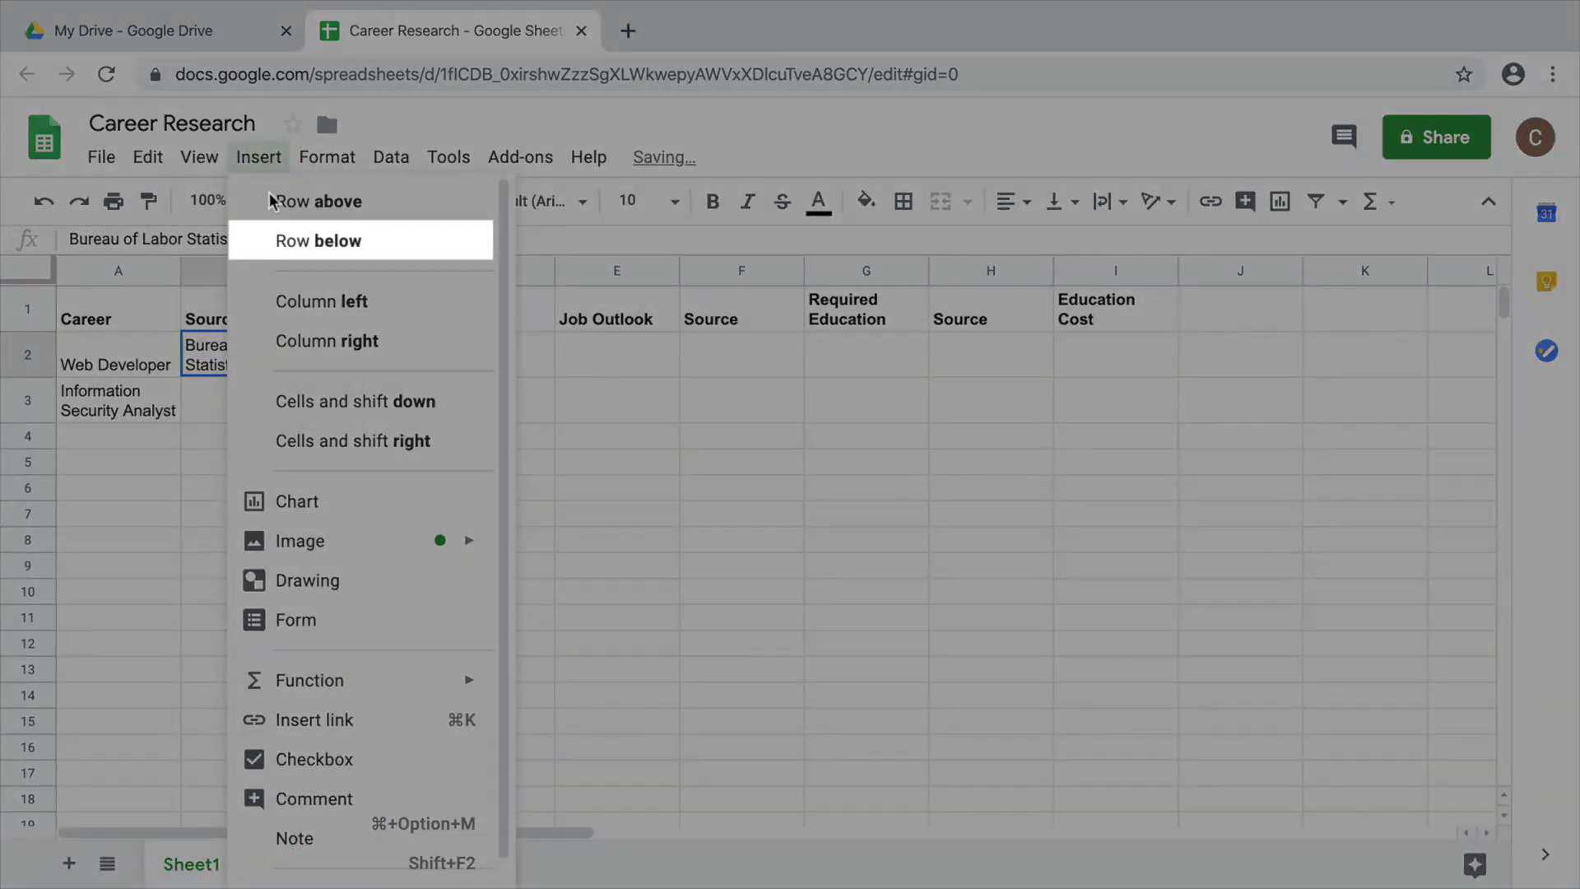
left_click(318, 241)
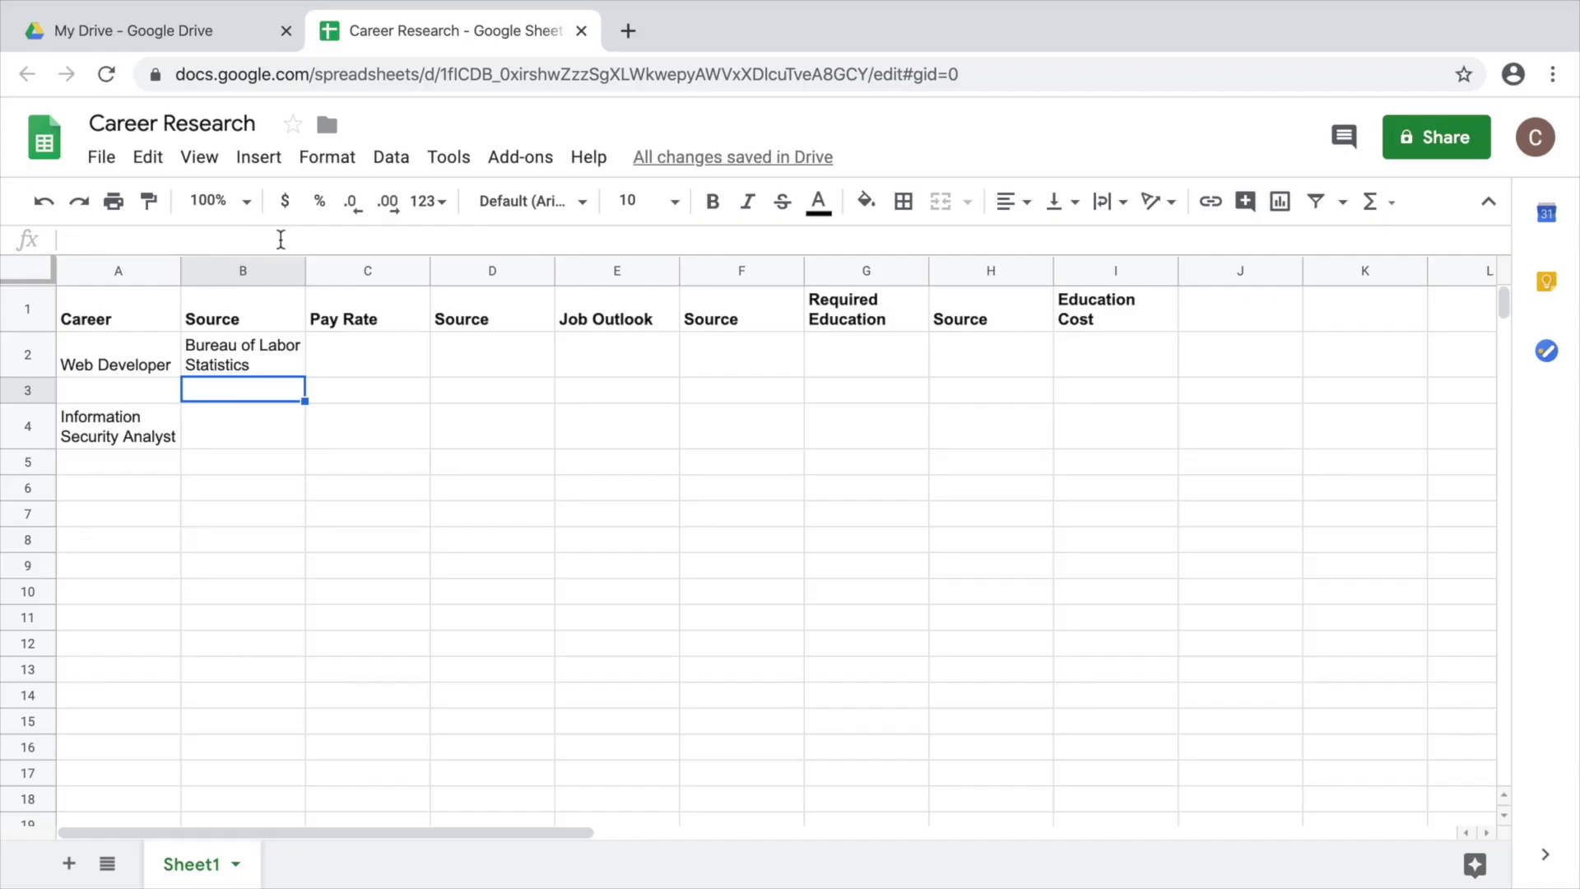
type("Salary Information Website")
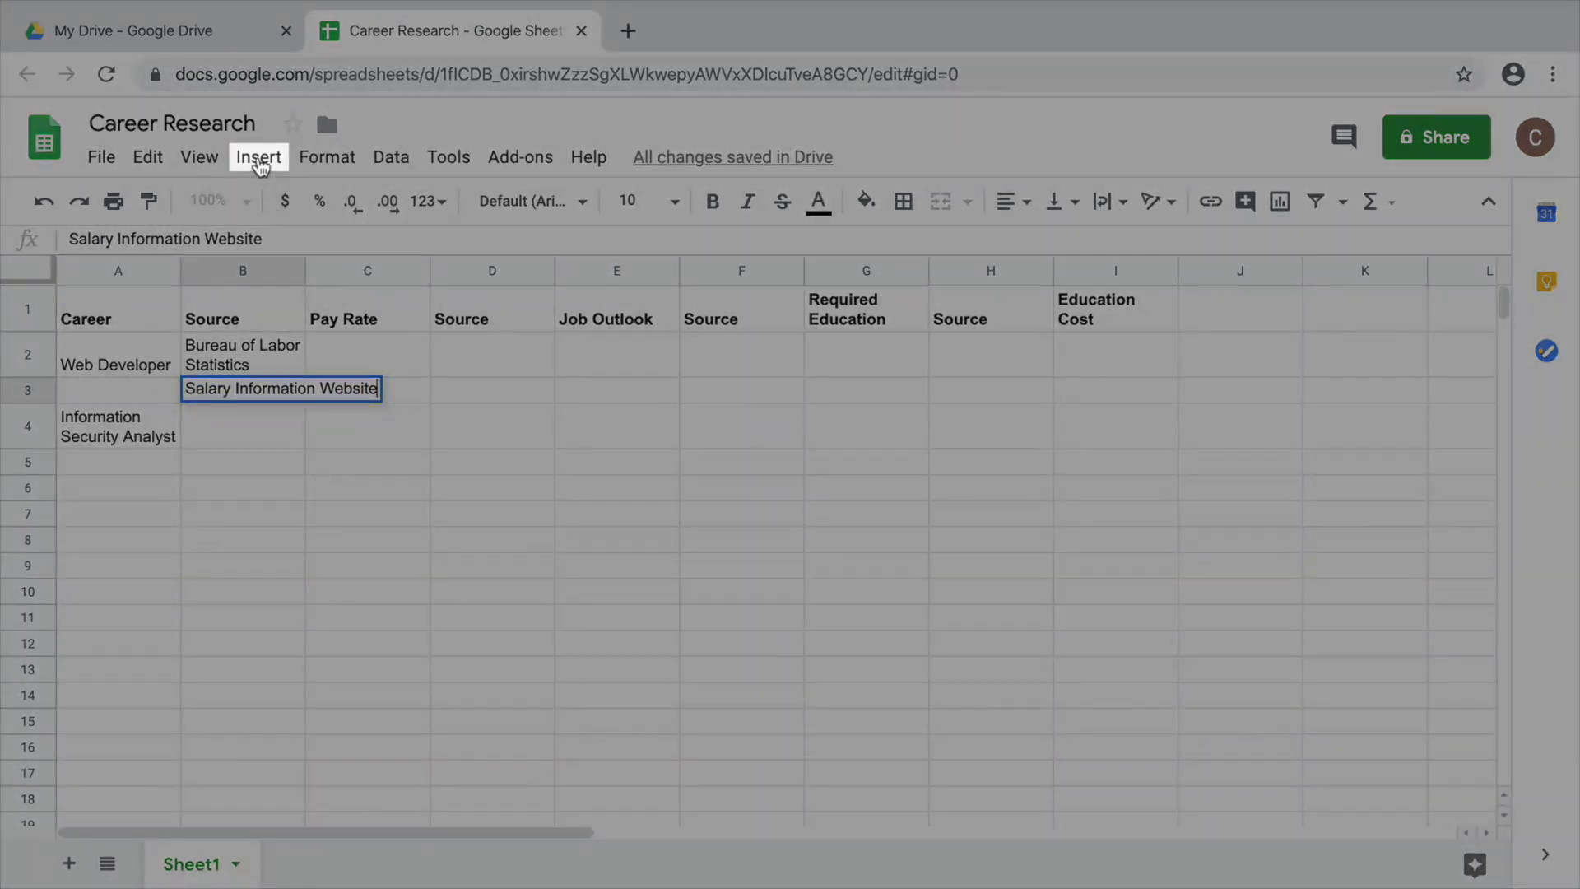
left_click(259, 157)
left_click(259, 157)
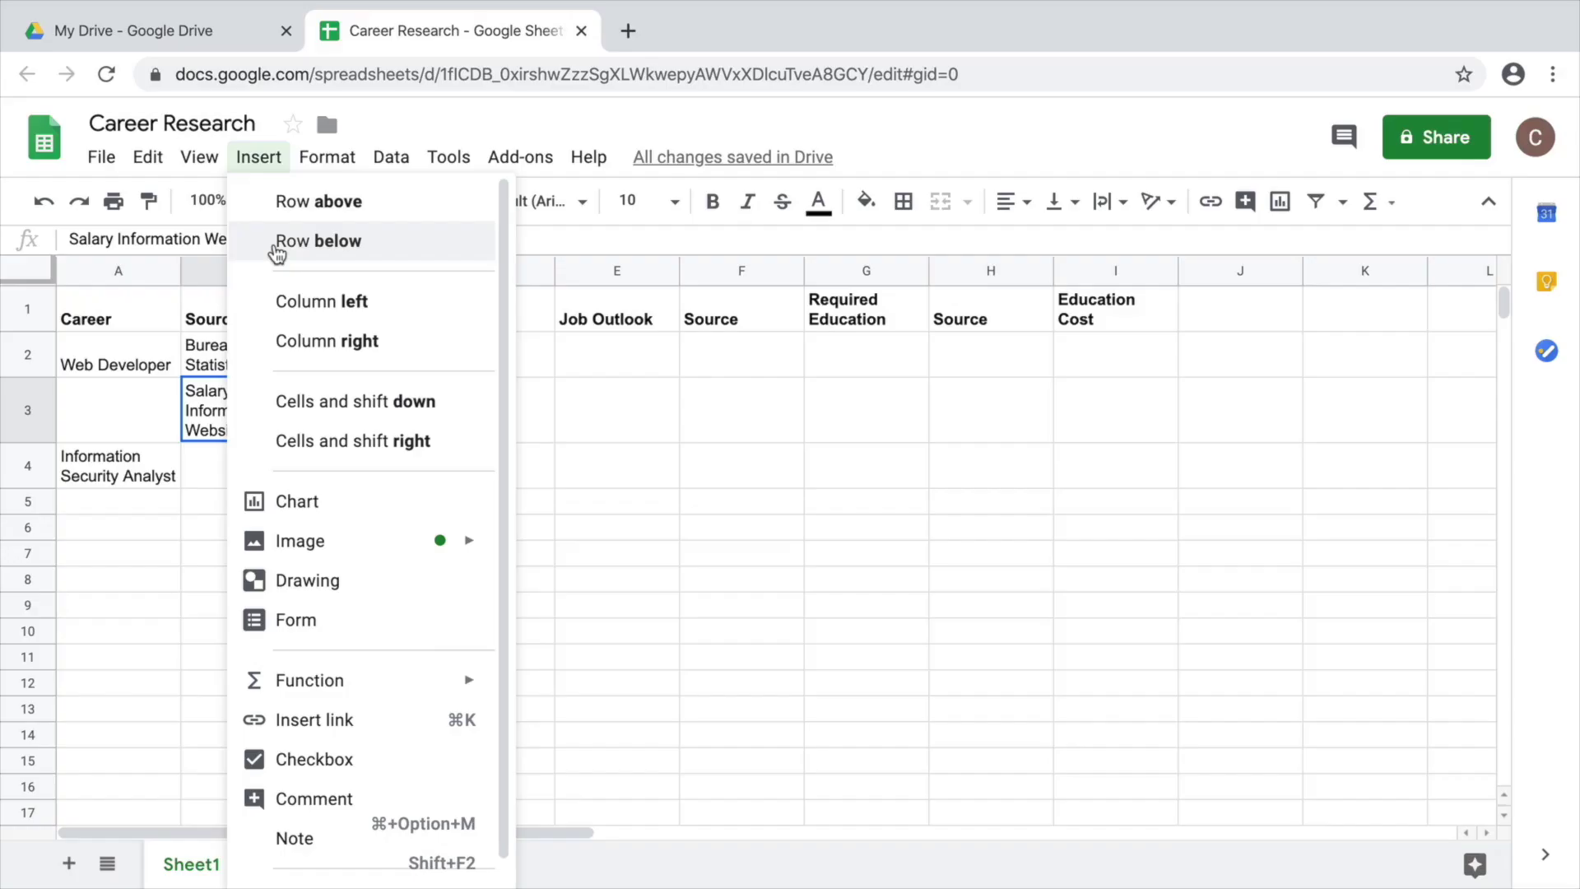
left_click(277, 251)
type("Job Search Website")
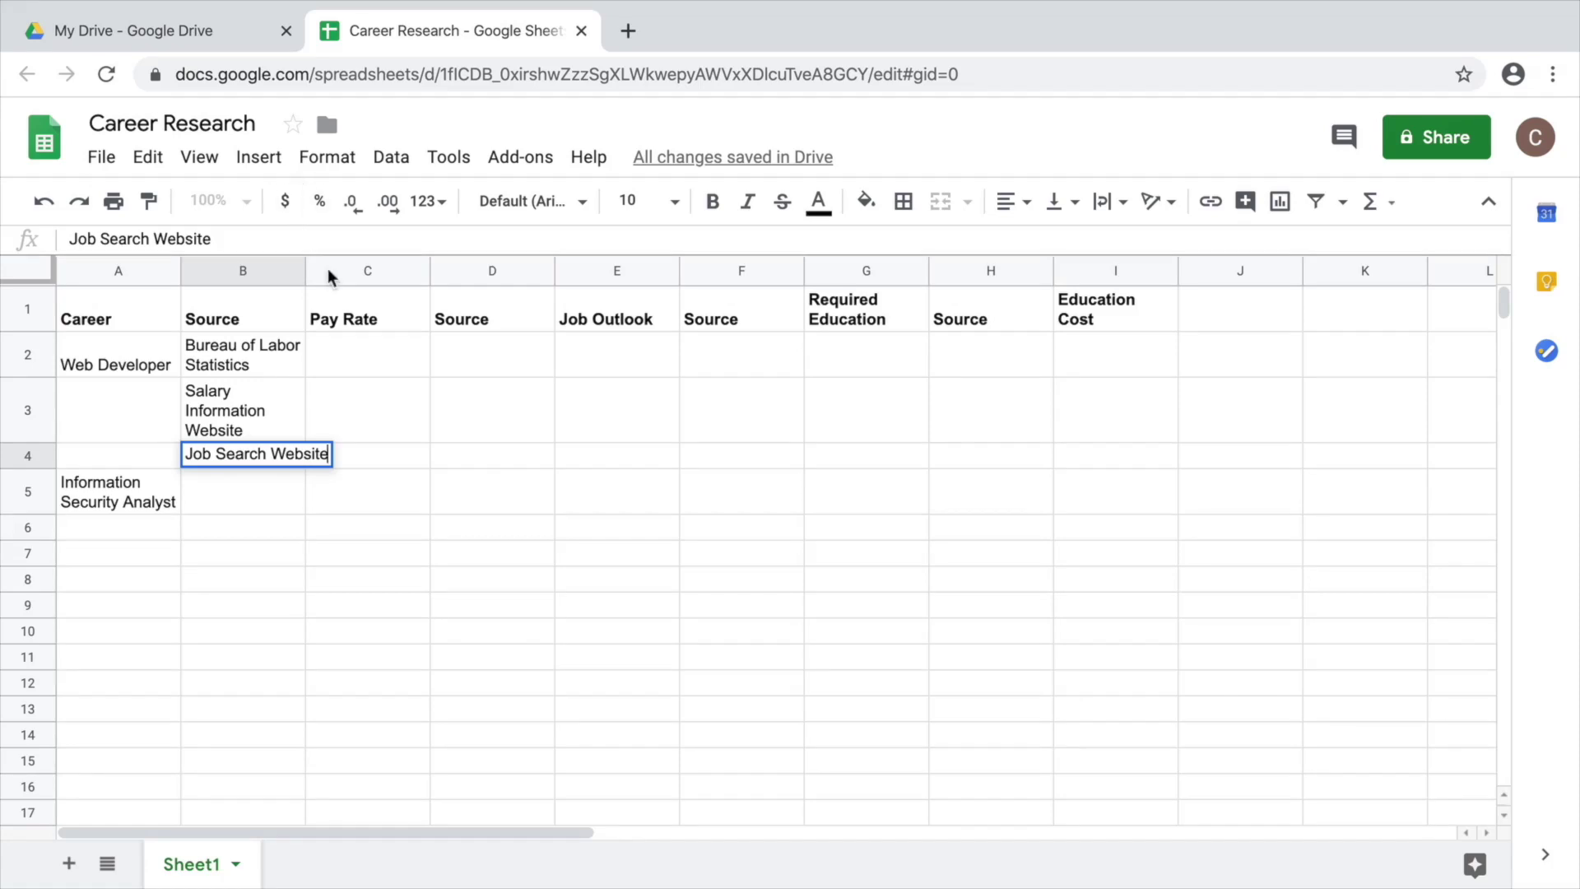
left_click(367, 354)
type("$69,430")
- Enter $69,430, $75,487 and $76,771 in C2 through C4
key("Return")
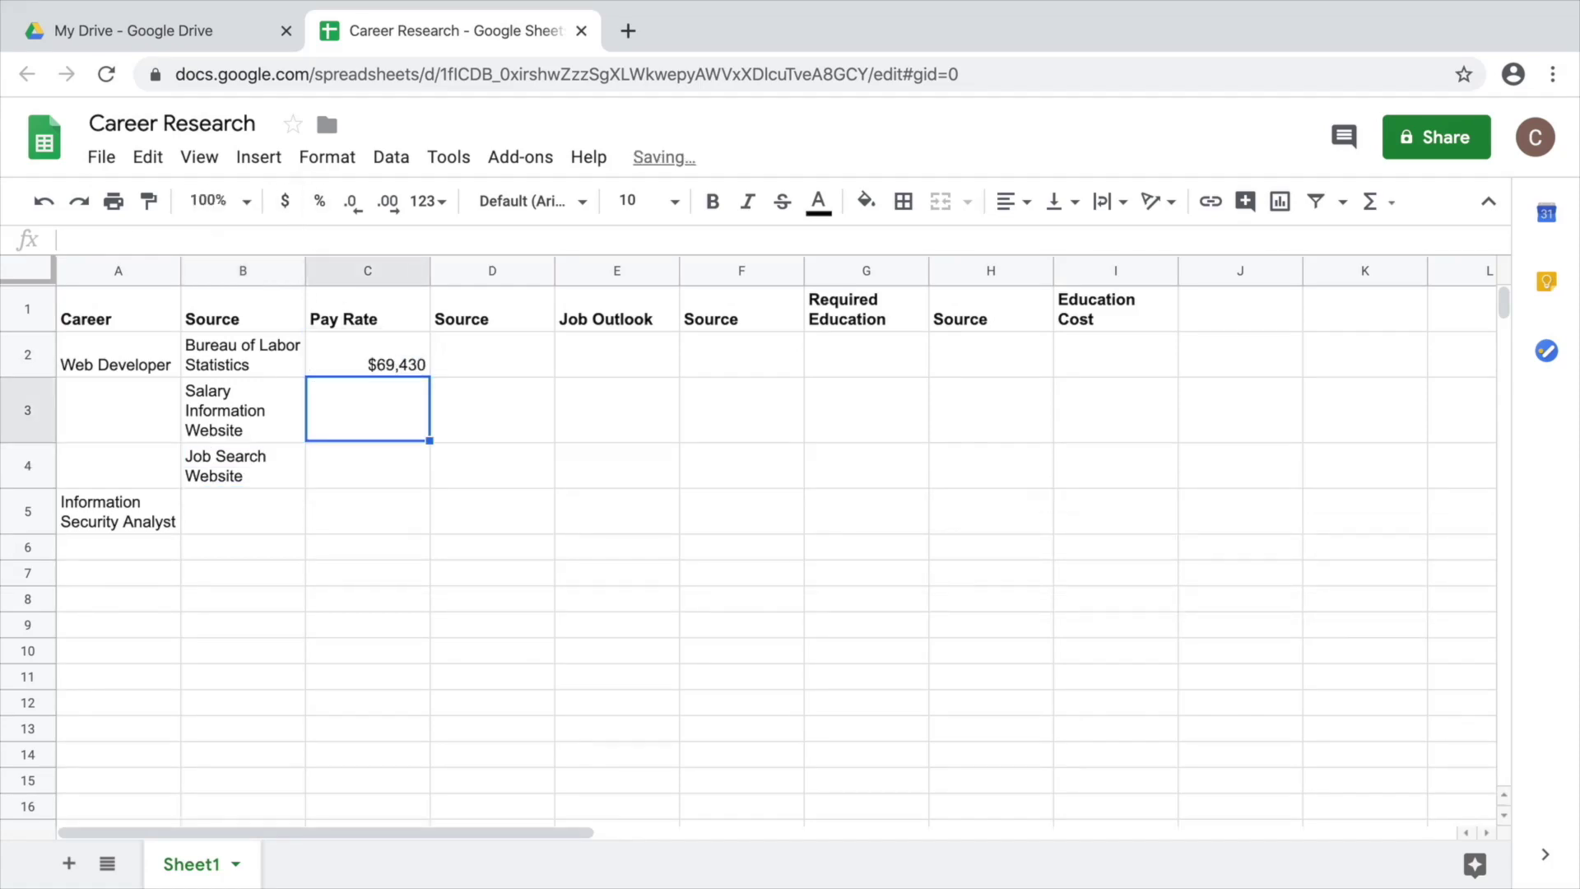
type("$75,487")
key("Return")
type("$76,771")
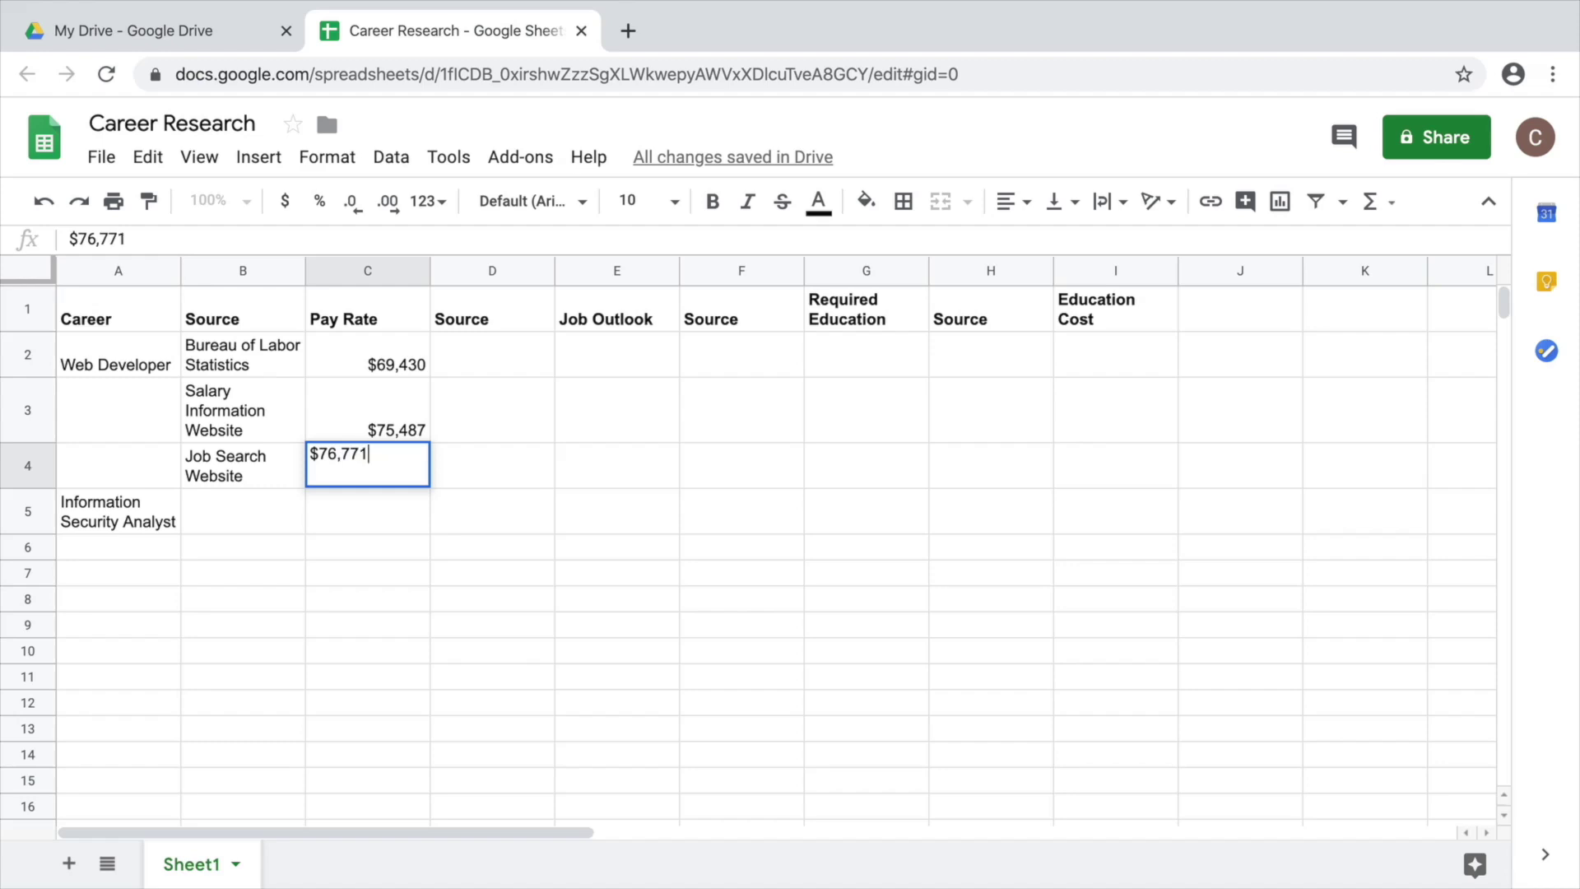
key("Return")
key("Up")
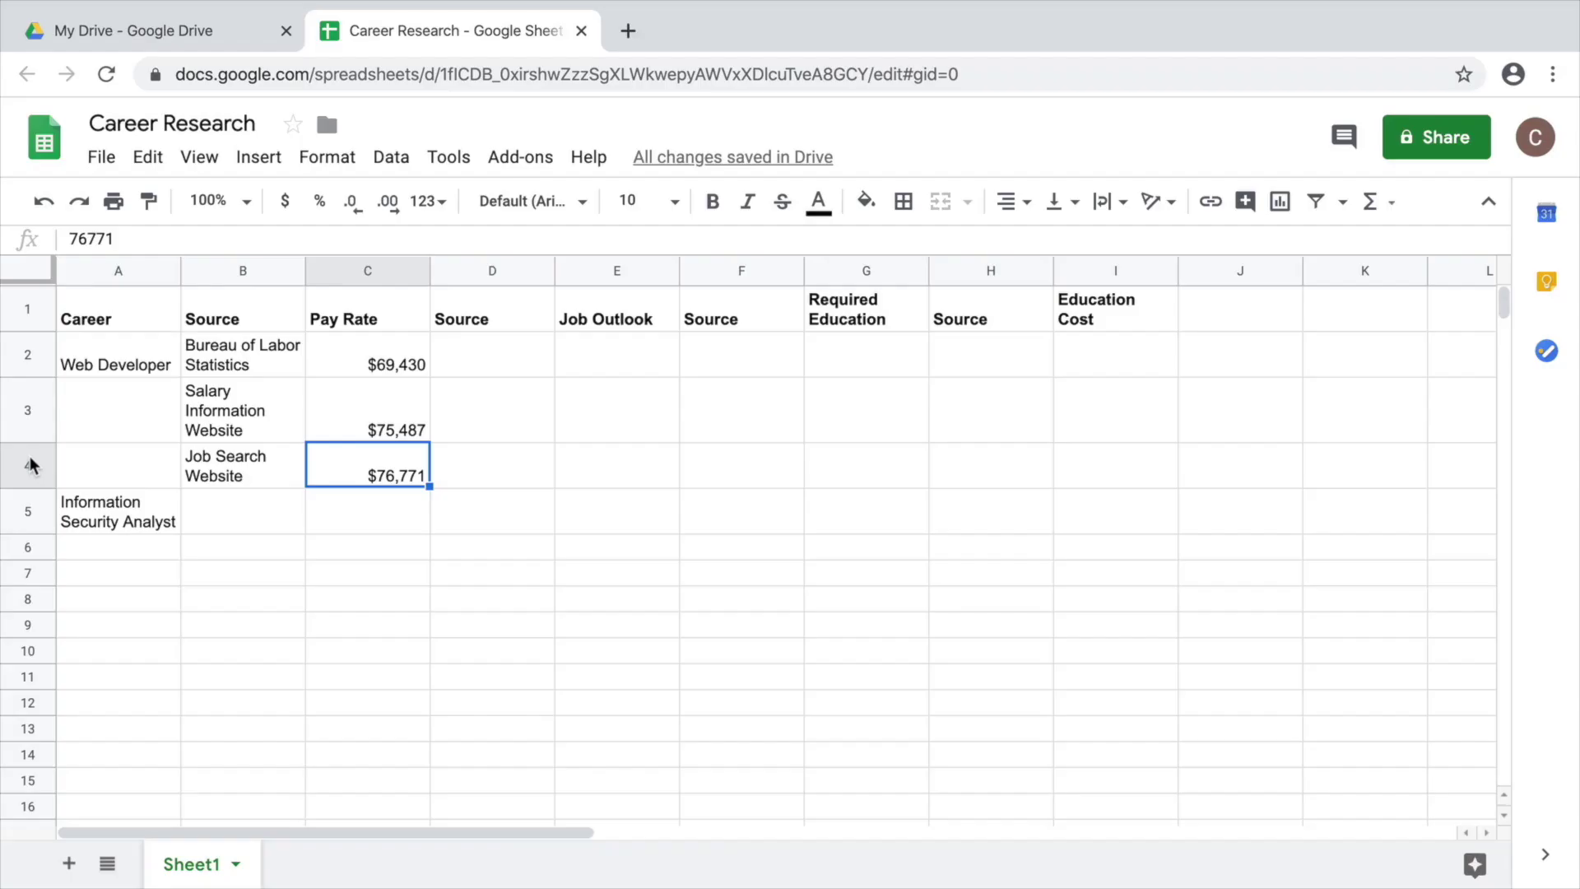
left_click(32, 465)
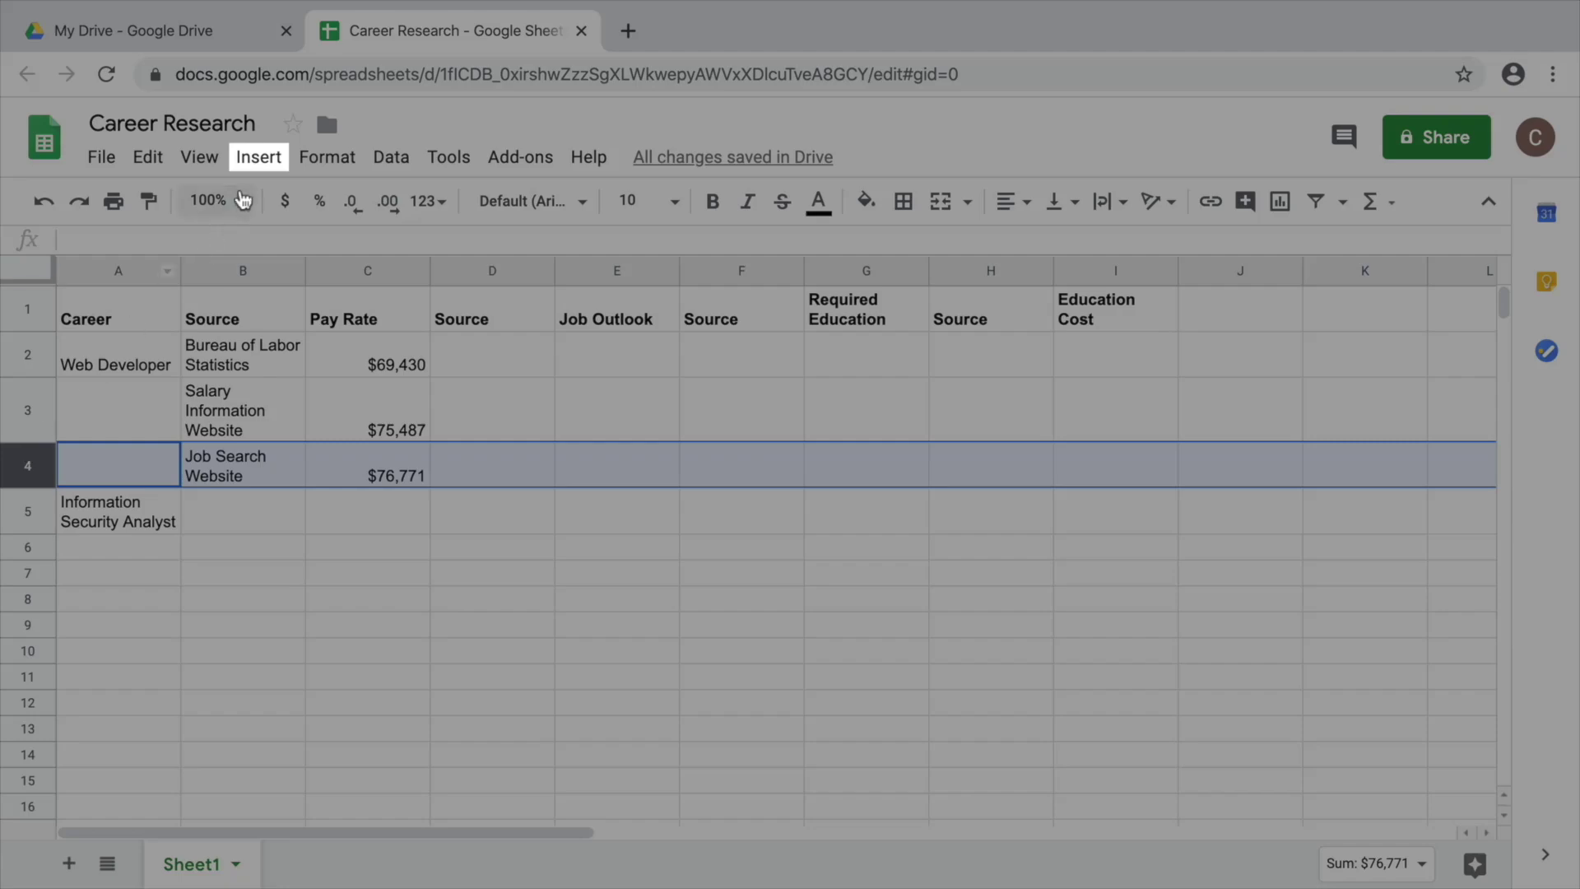
- Insert two blank rows below the Web Developer block
left_click(258, 157)
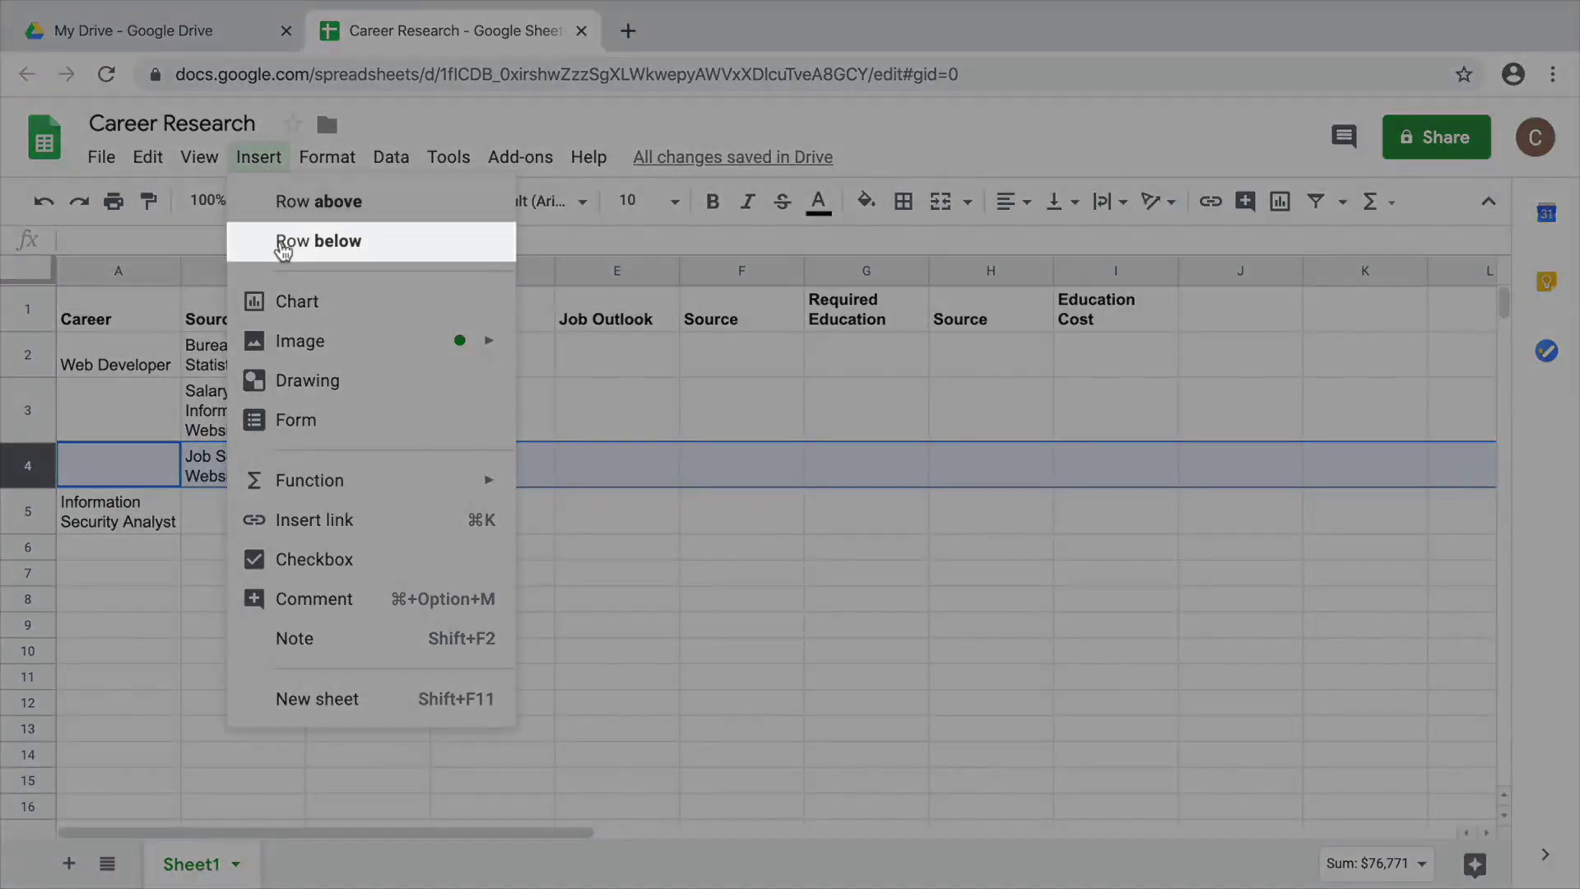
left_click(284, 251)
left_click(259, 157)
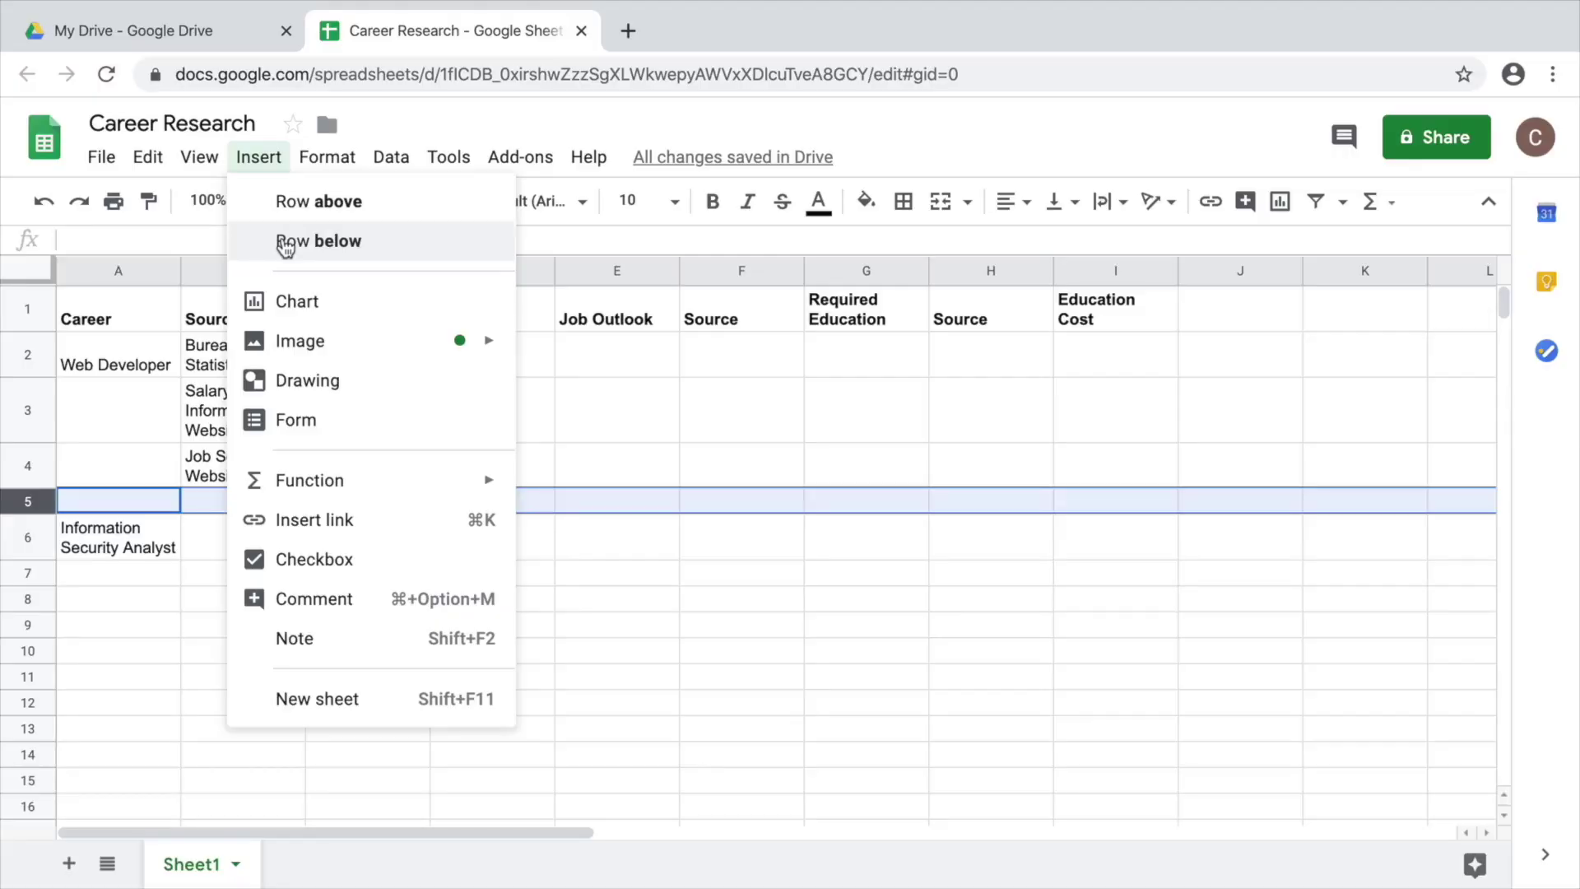
left_click(317, 240)
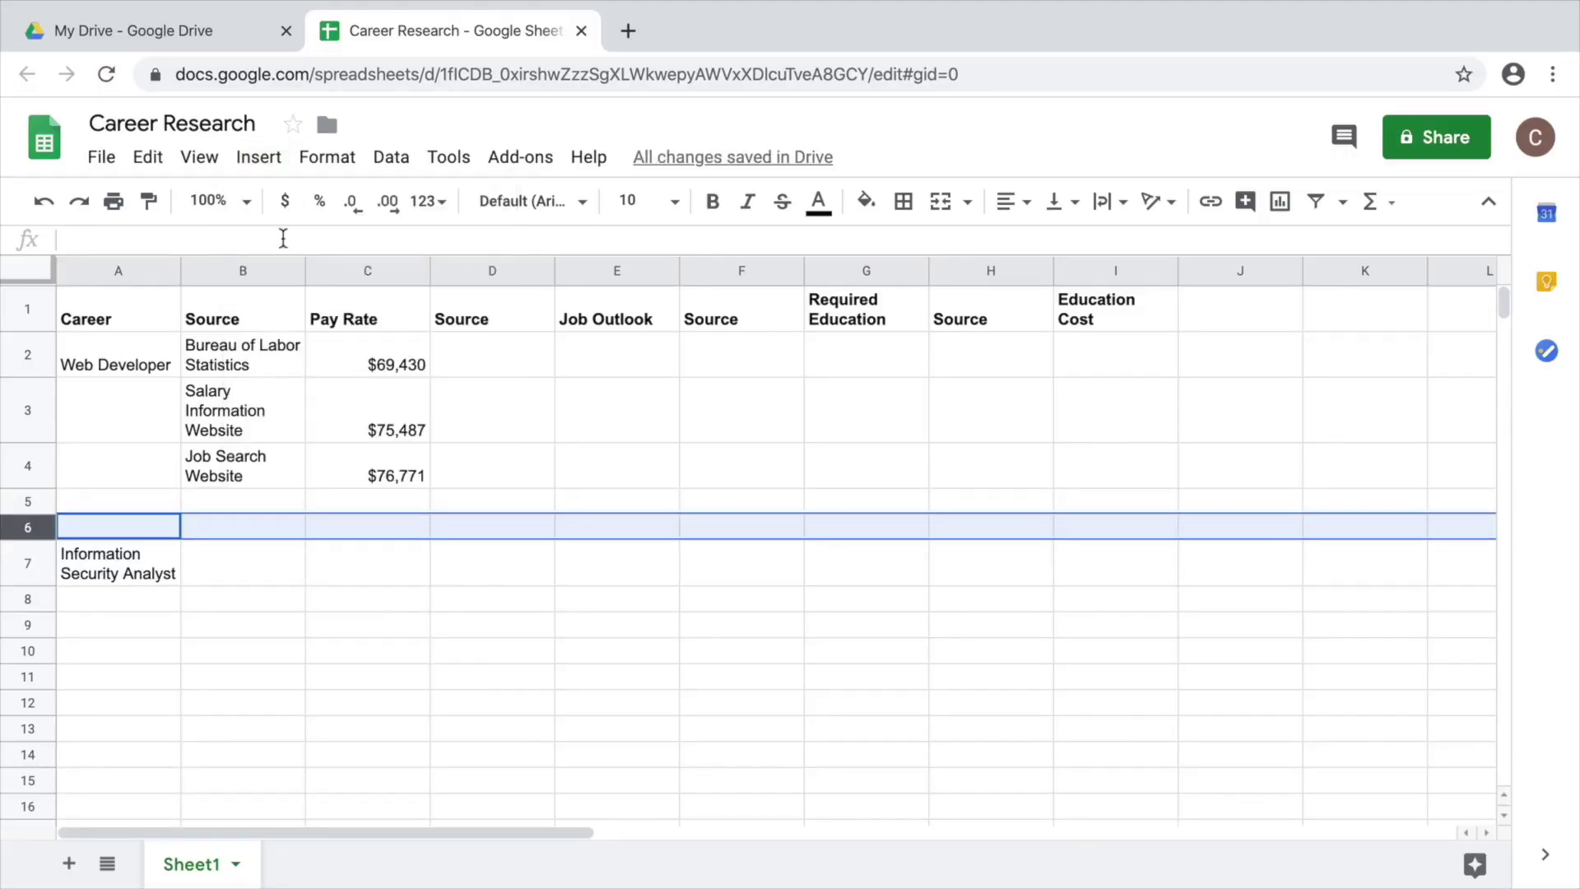
- List Information Security Analyst's sources, including Bureau of Labor Statistics and Salary Information Website
left_click(244, 564)
type("B")
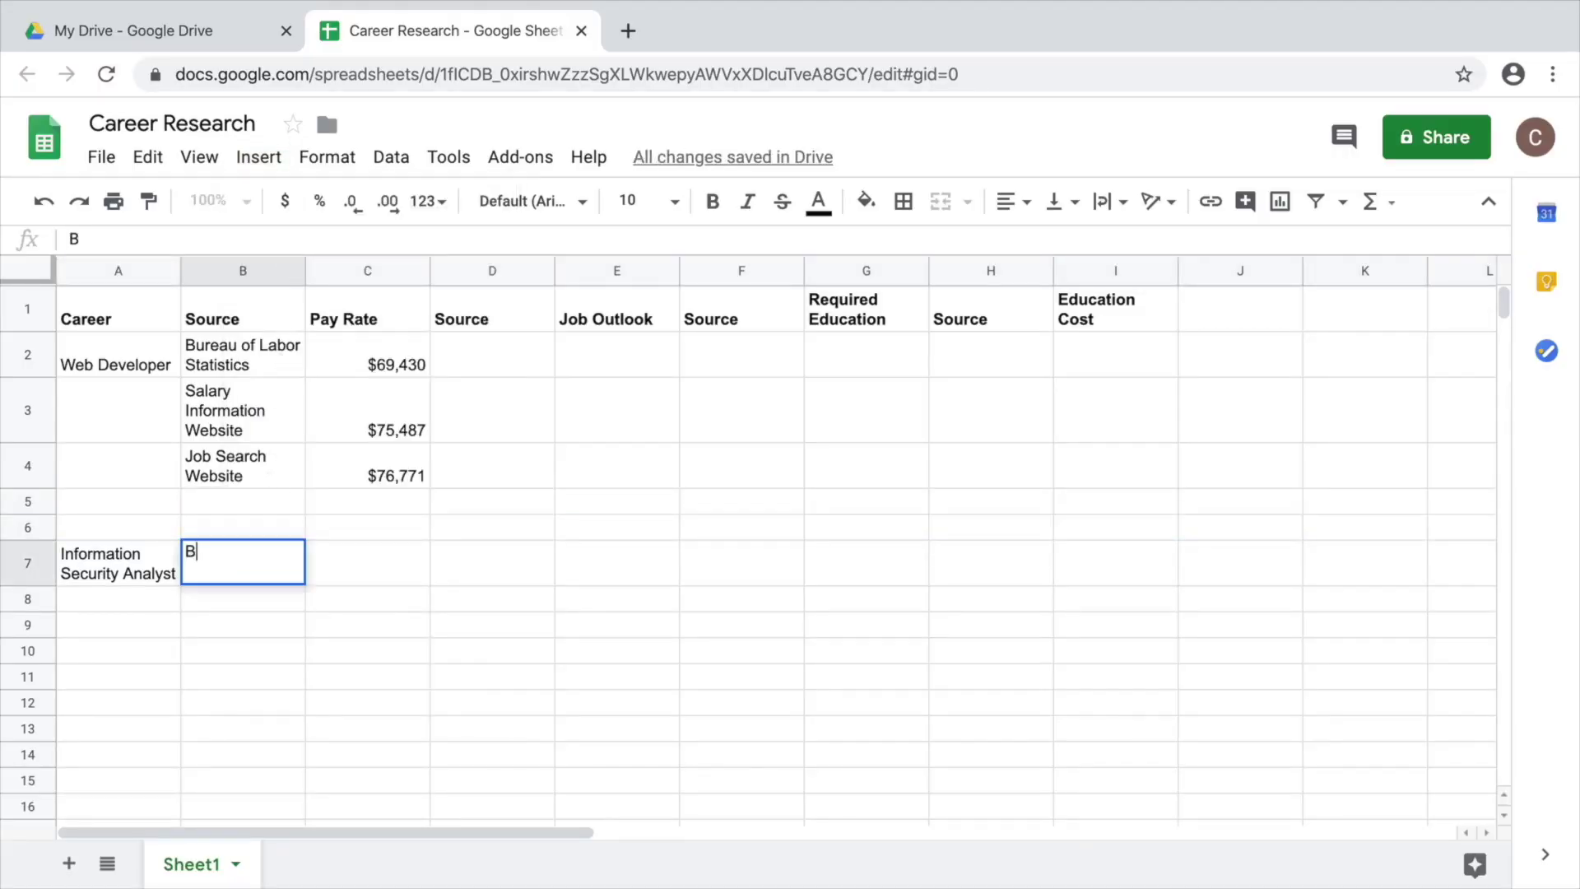
type("ureau of Labor Statistics")
key("Return")
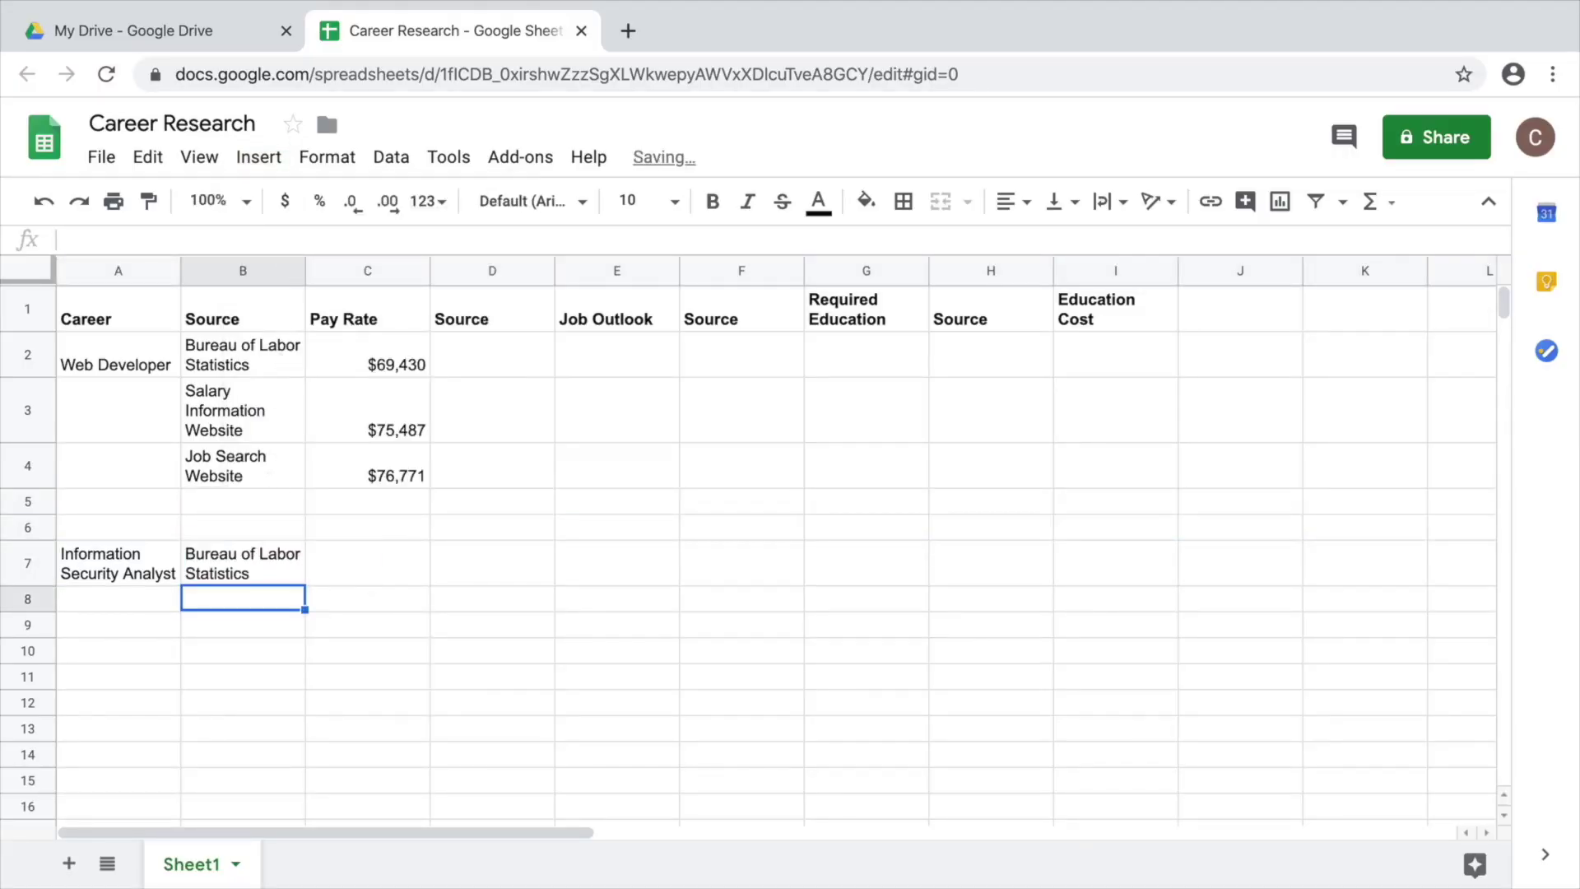
type("Salary Information Website")
key("Return")
type("Job Search Website")
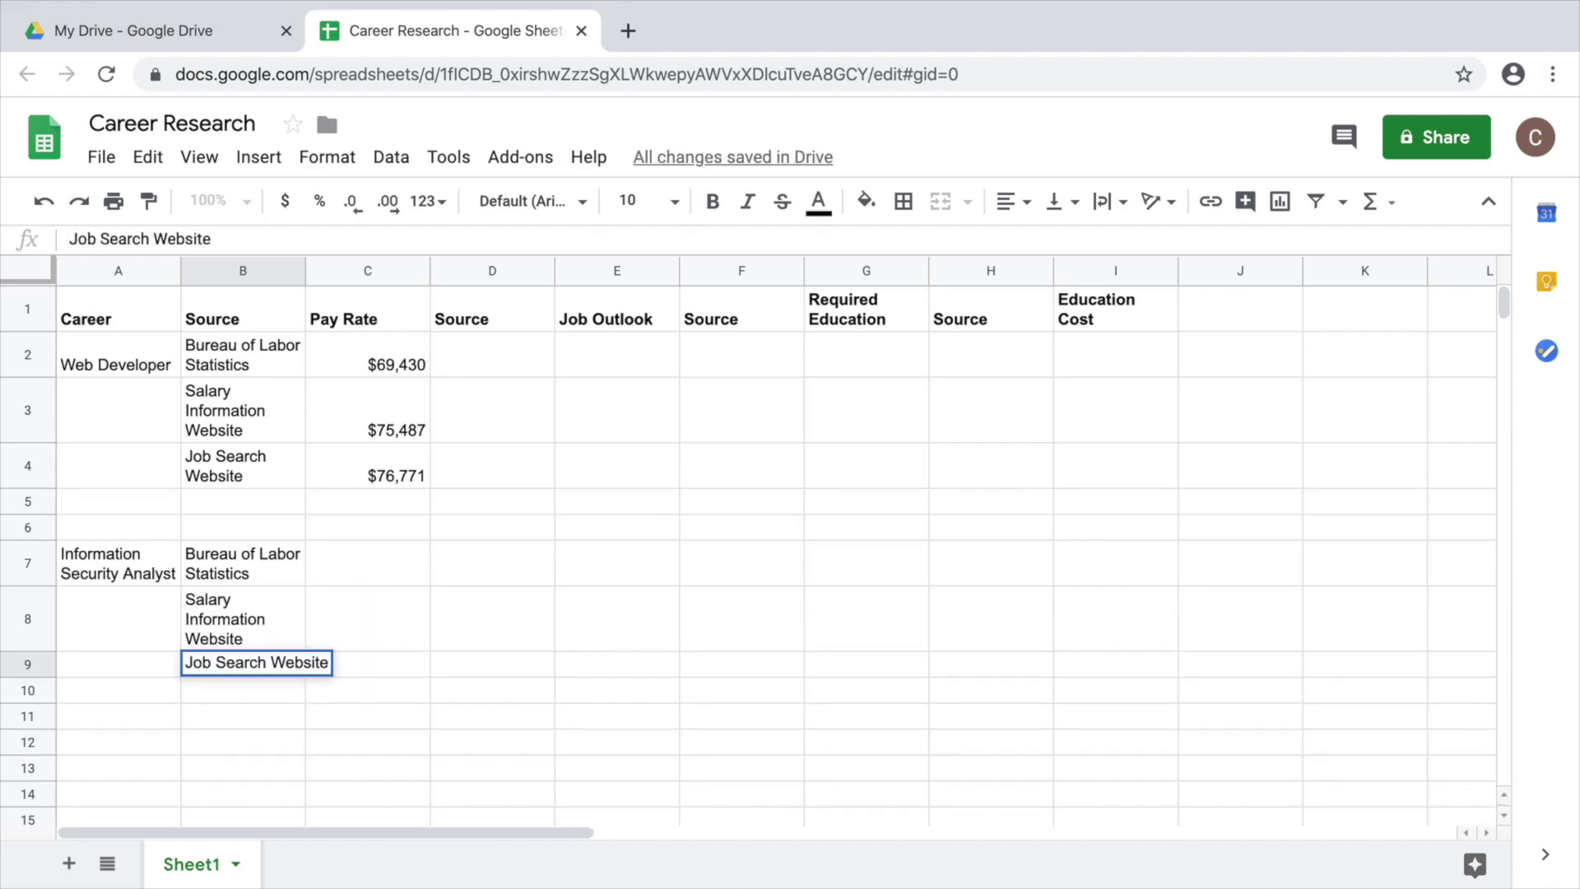
- Enter Information Security Analyst pay rates $98,350, $90,120 and $97,741 beside the sources
left_click(367, 564)
type("98350")
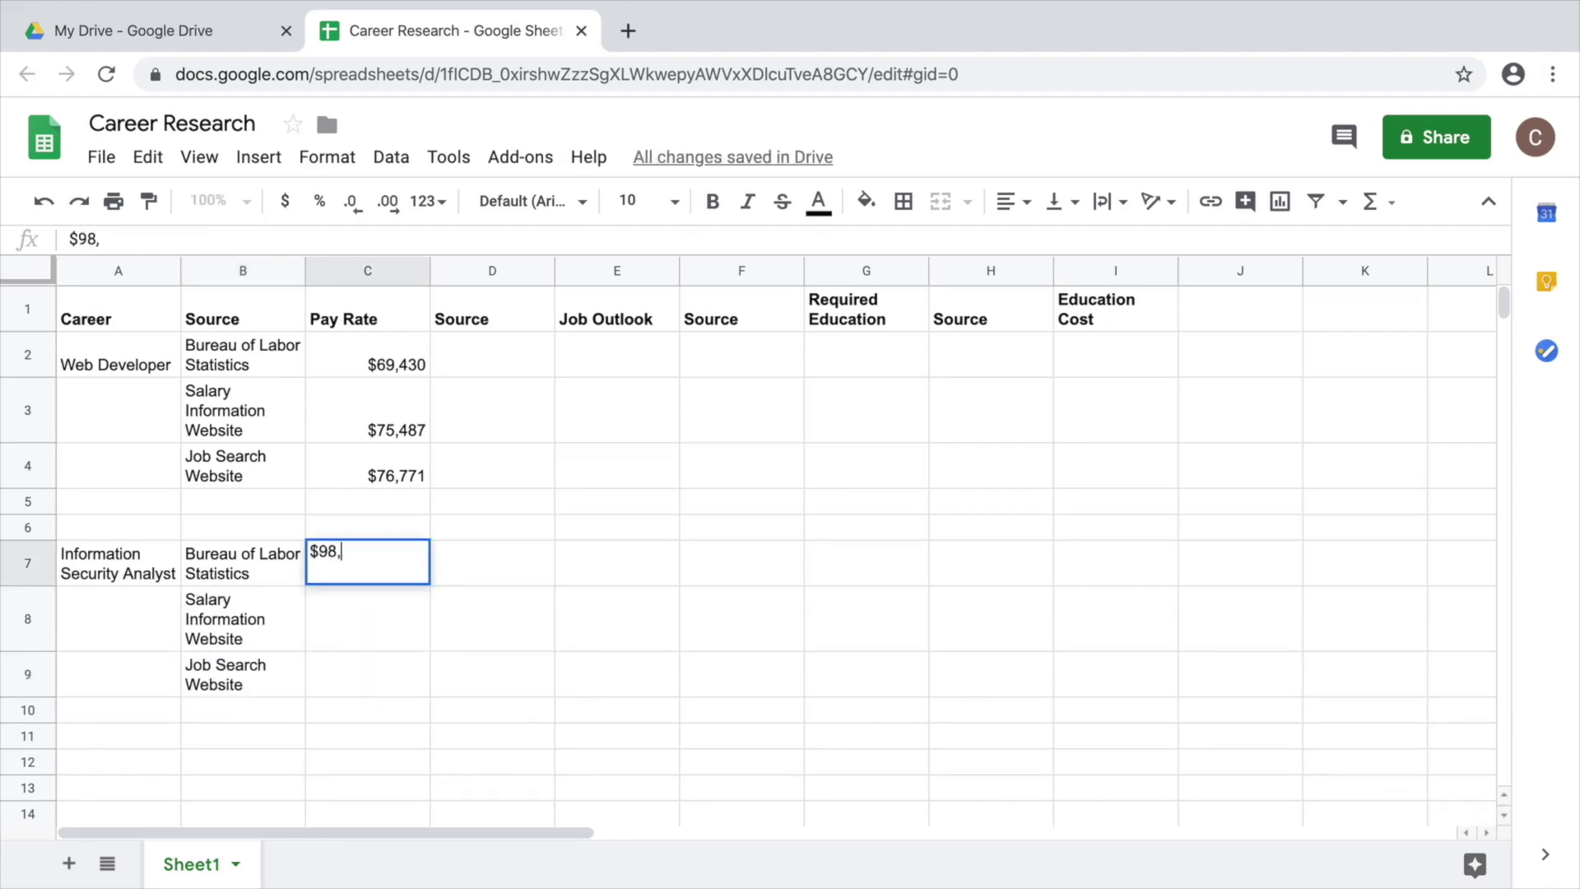
key("Return")
type("90120")
key("Return")
type("97741")
key("Return")
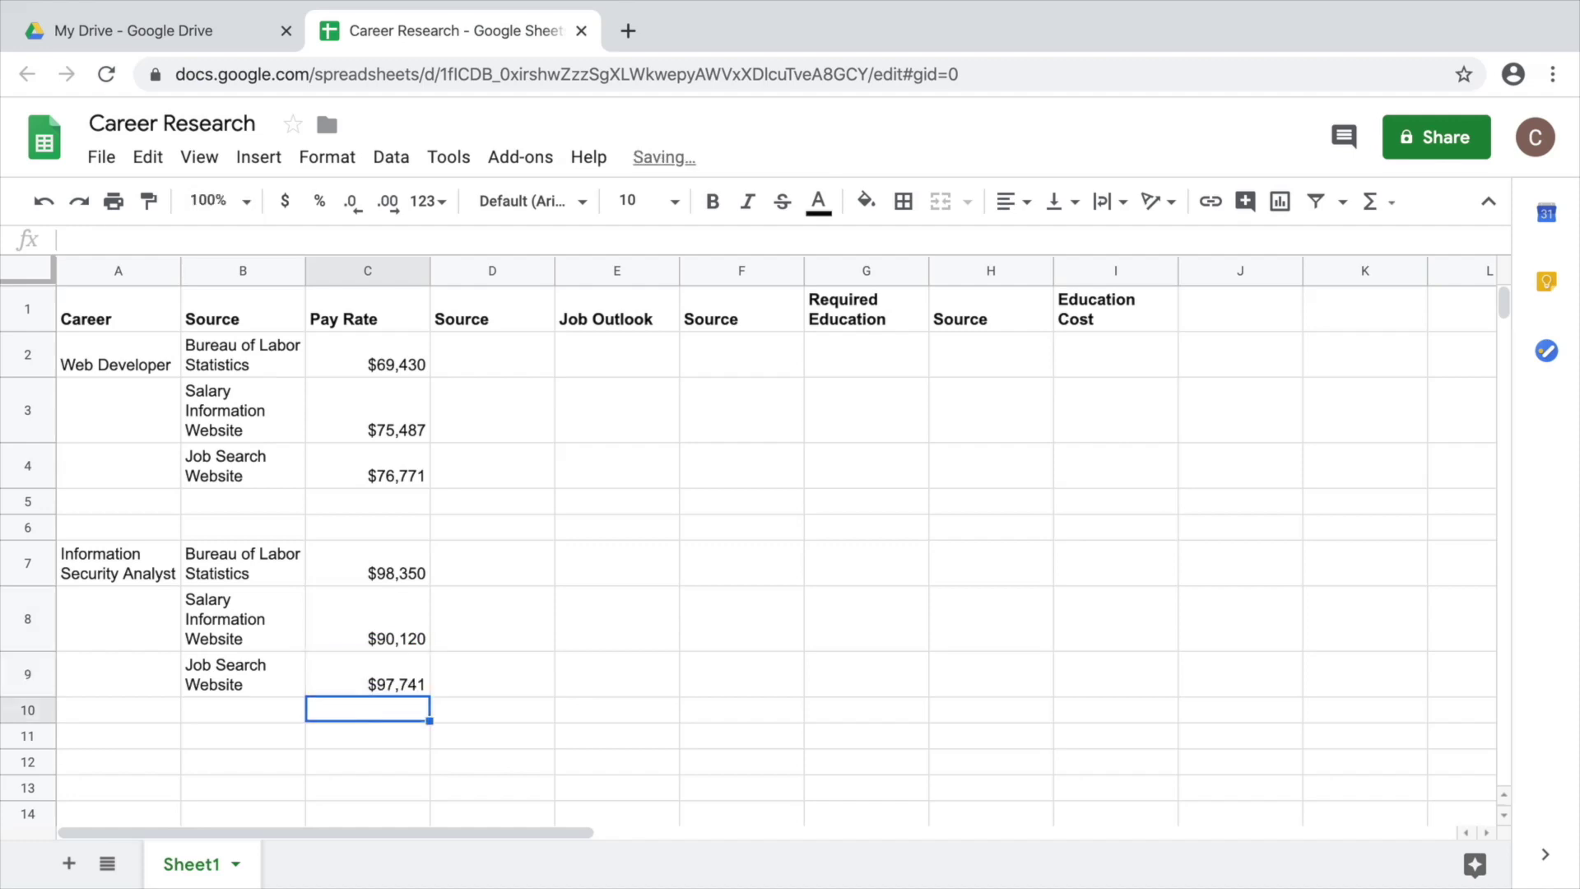